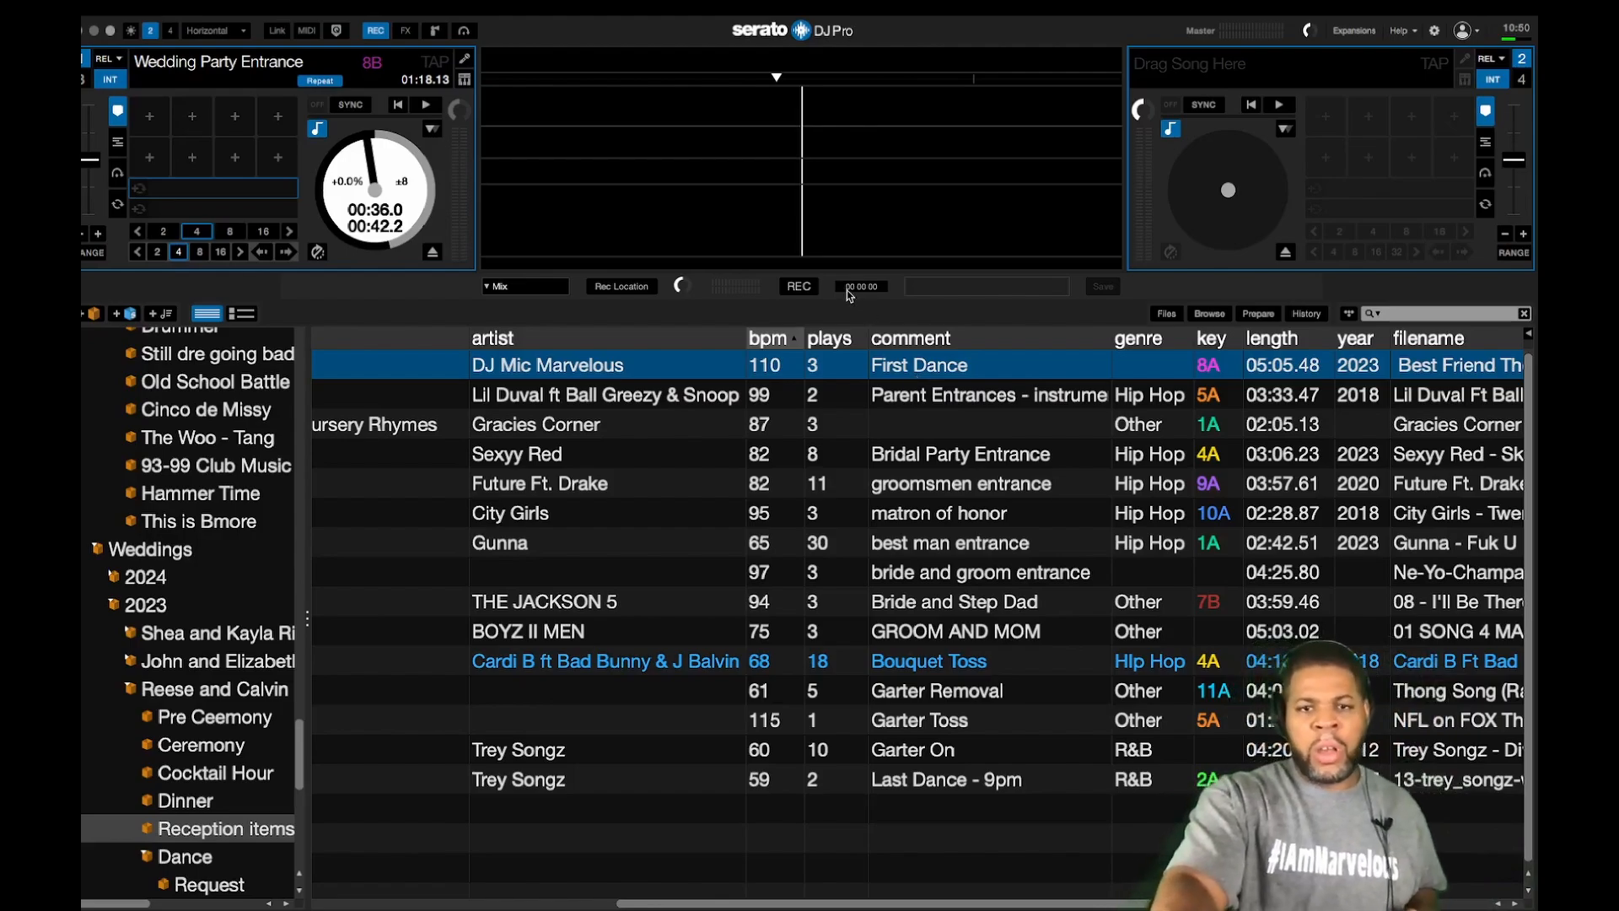
Step: Start the mix recording and load the Lil Duval, Gracies Corner and Sexyy Red tracks onto deck 1 in turn
{"action": "left_click", "coordinate": [799, 286]}
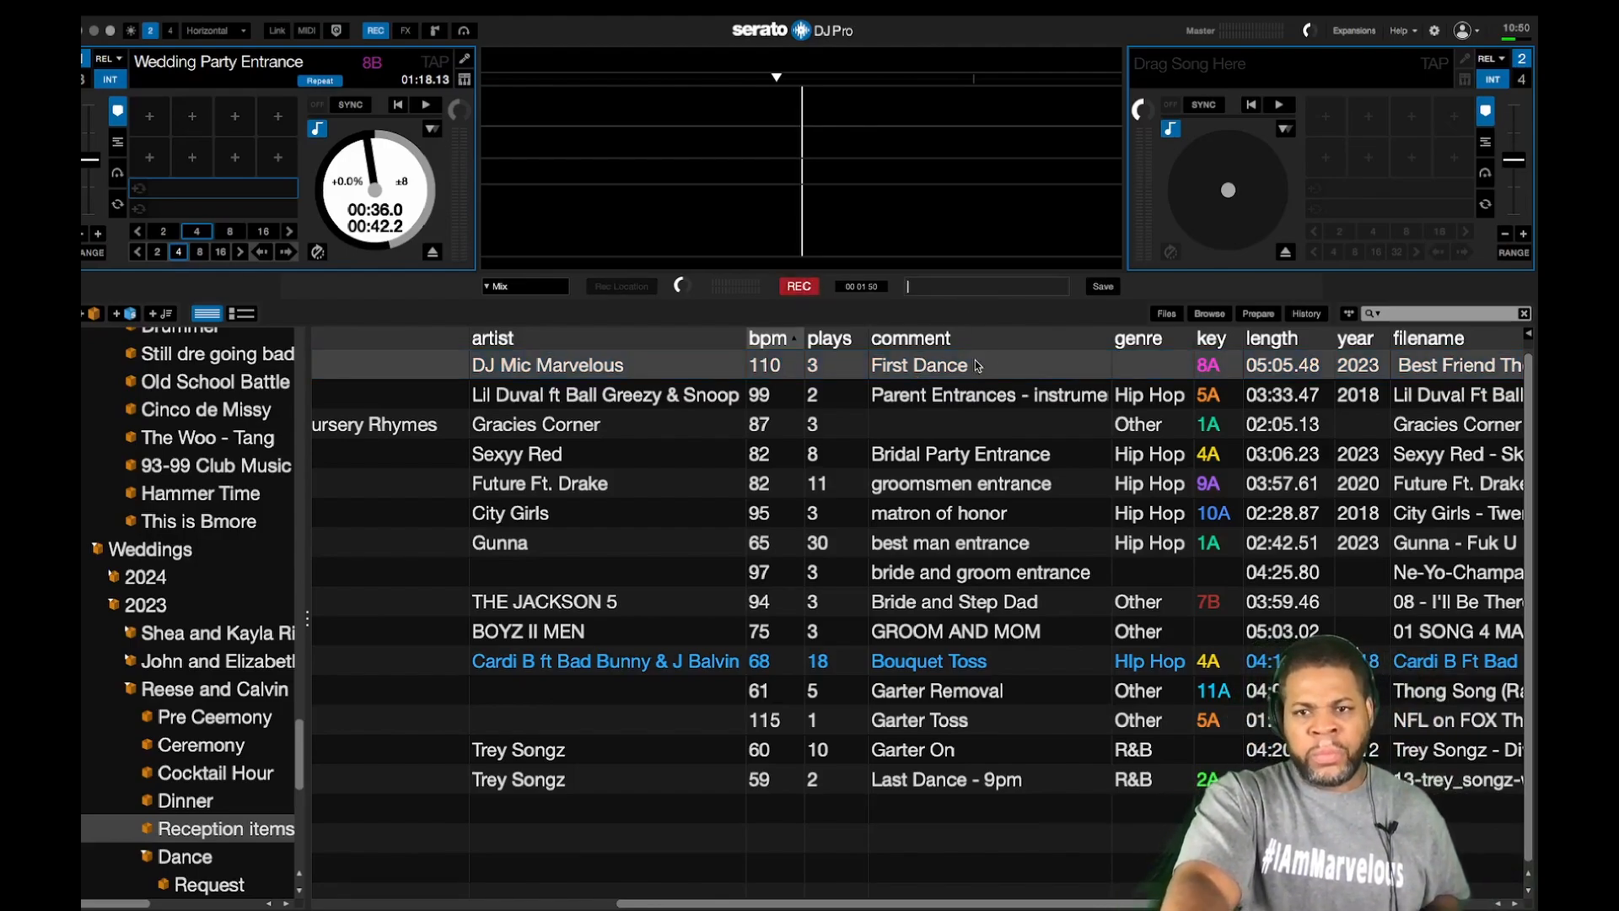
{"action": "left_click", "coordinate": [899, 369]}
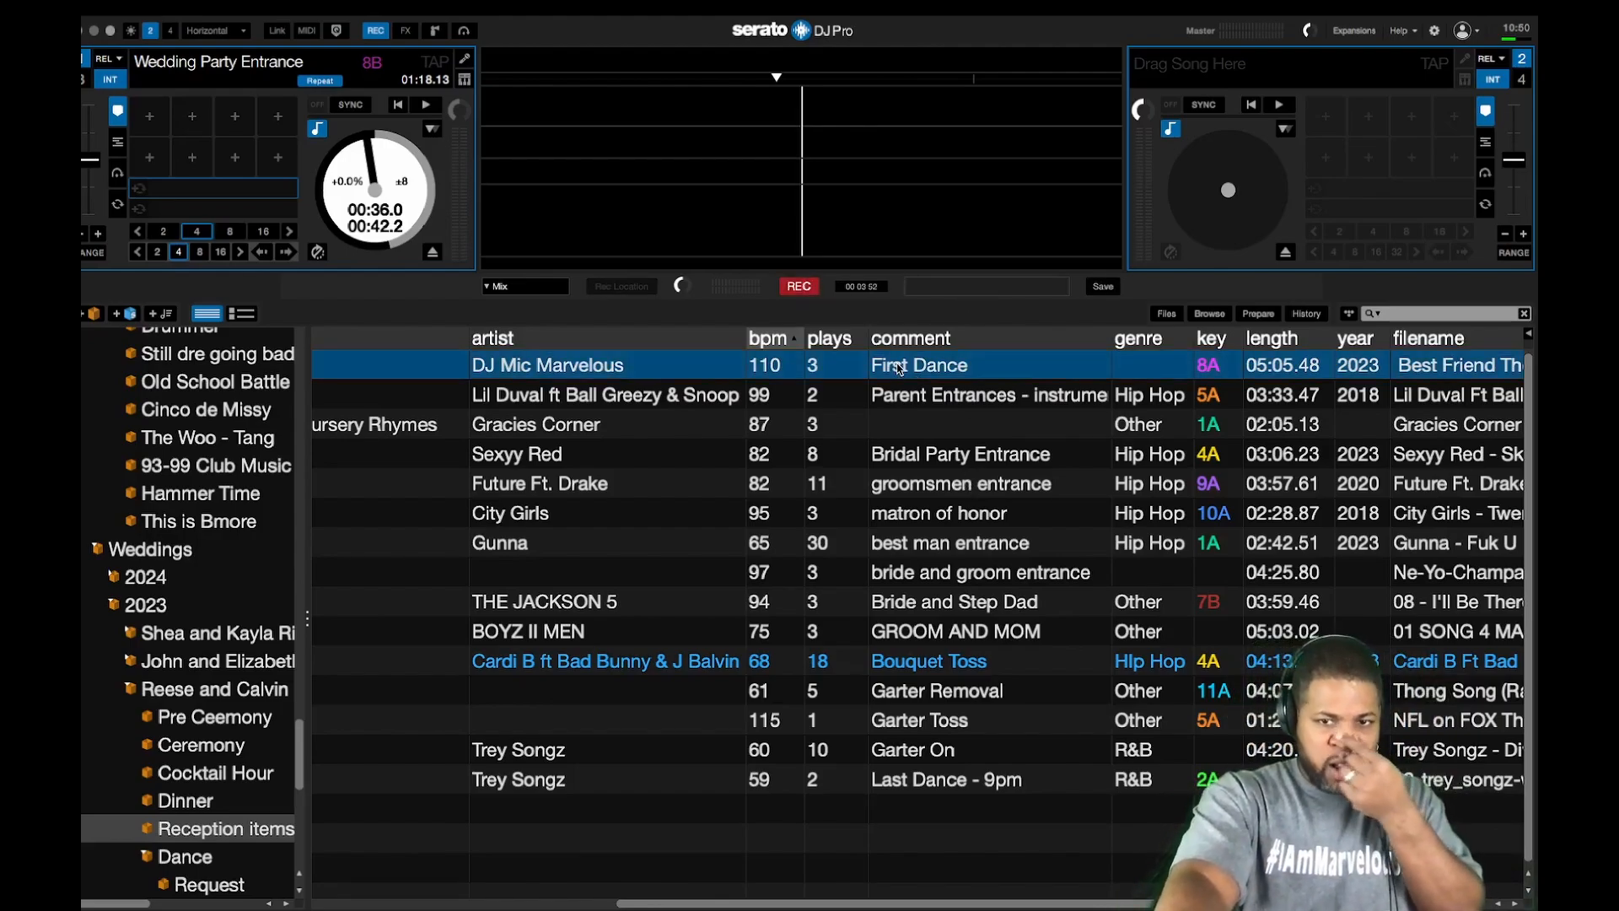
{"action": "key", "text": "Down"}
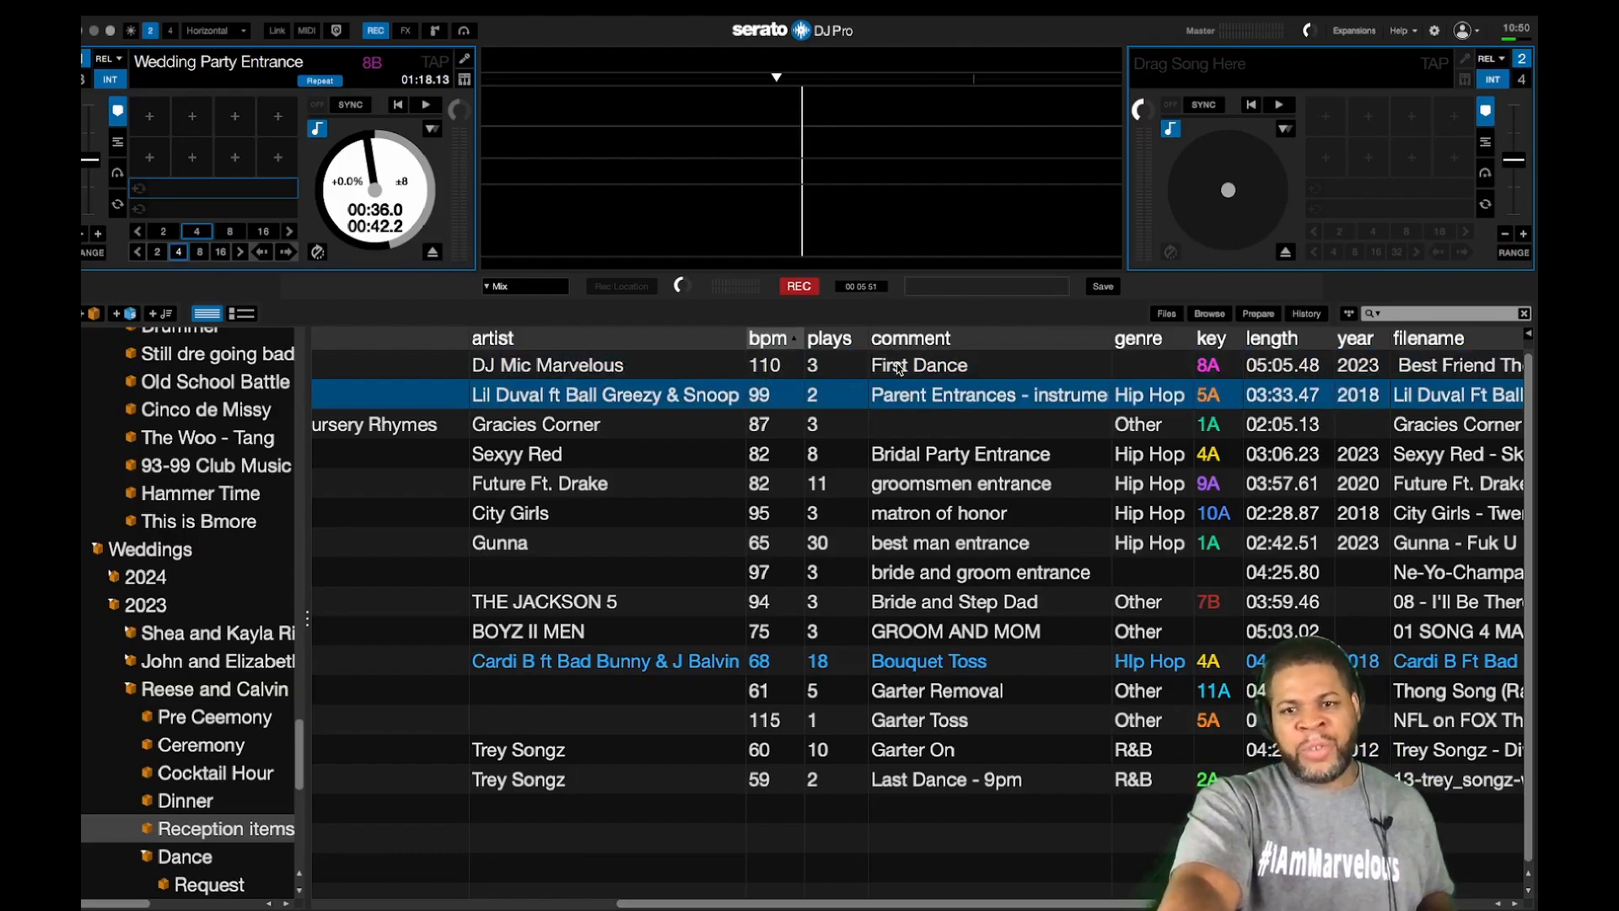
{"action": "key", "text": "shift+Left"}
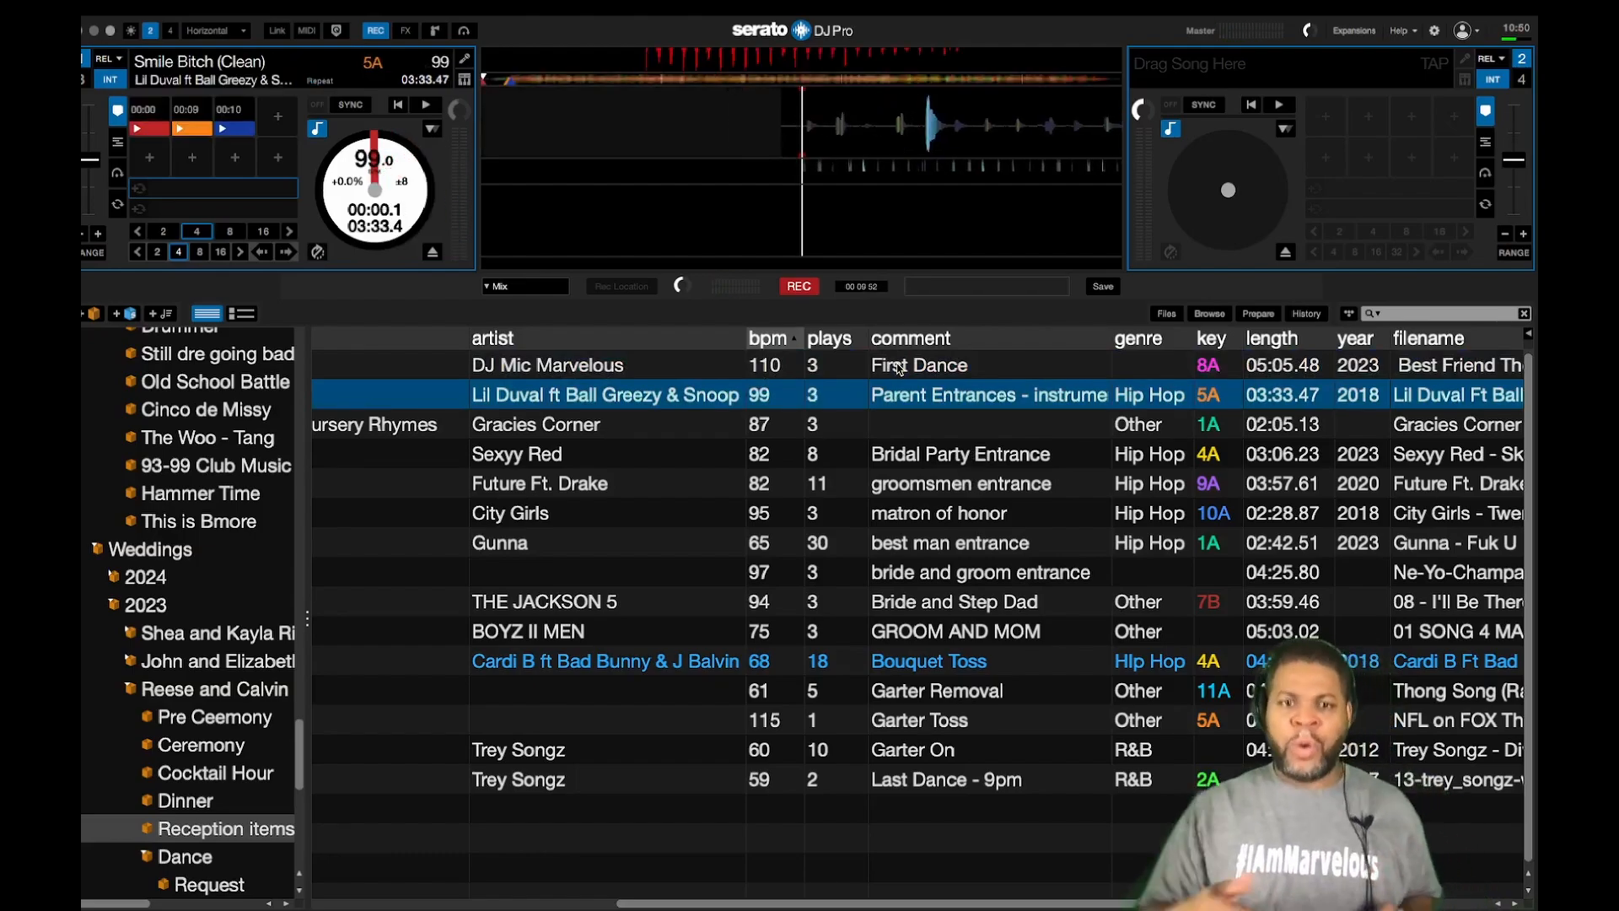
{"action": "key", "text": "Down"}
{"action": "key", "text": "shift+Left"}
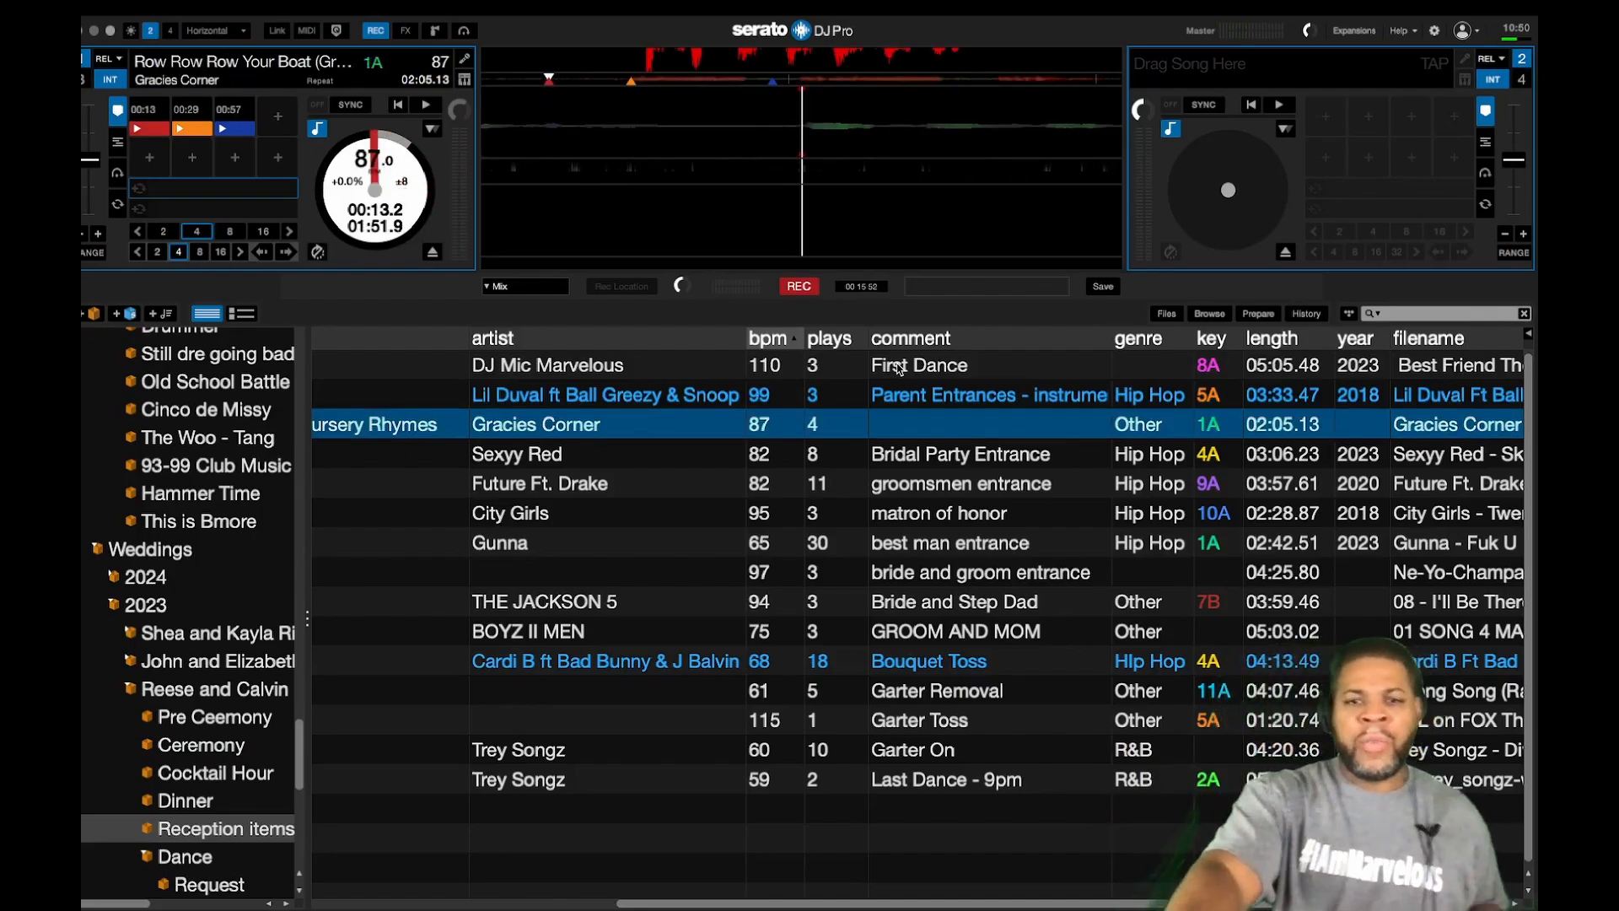
{"action": "key", "text": "Down"}
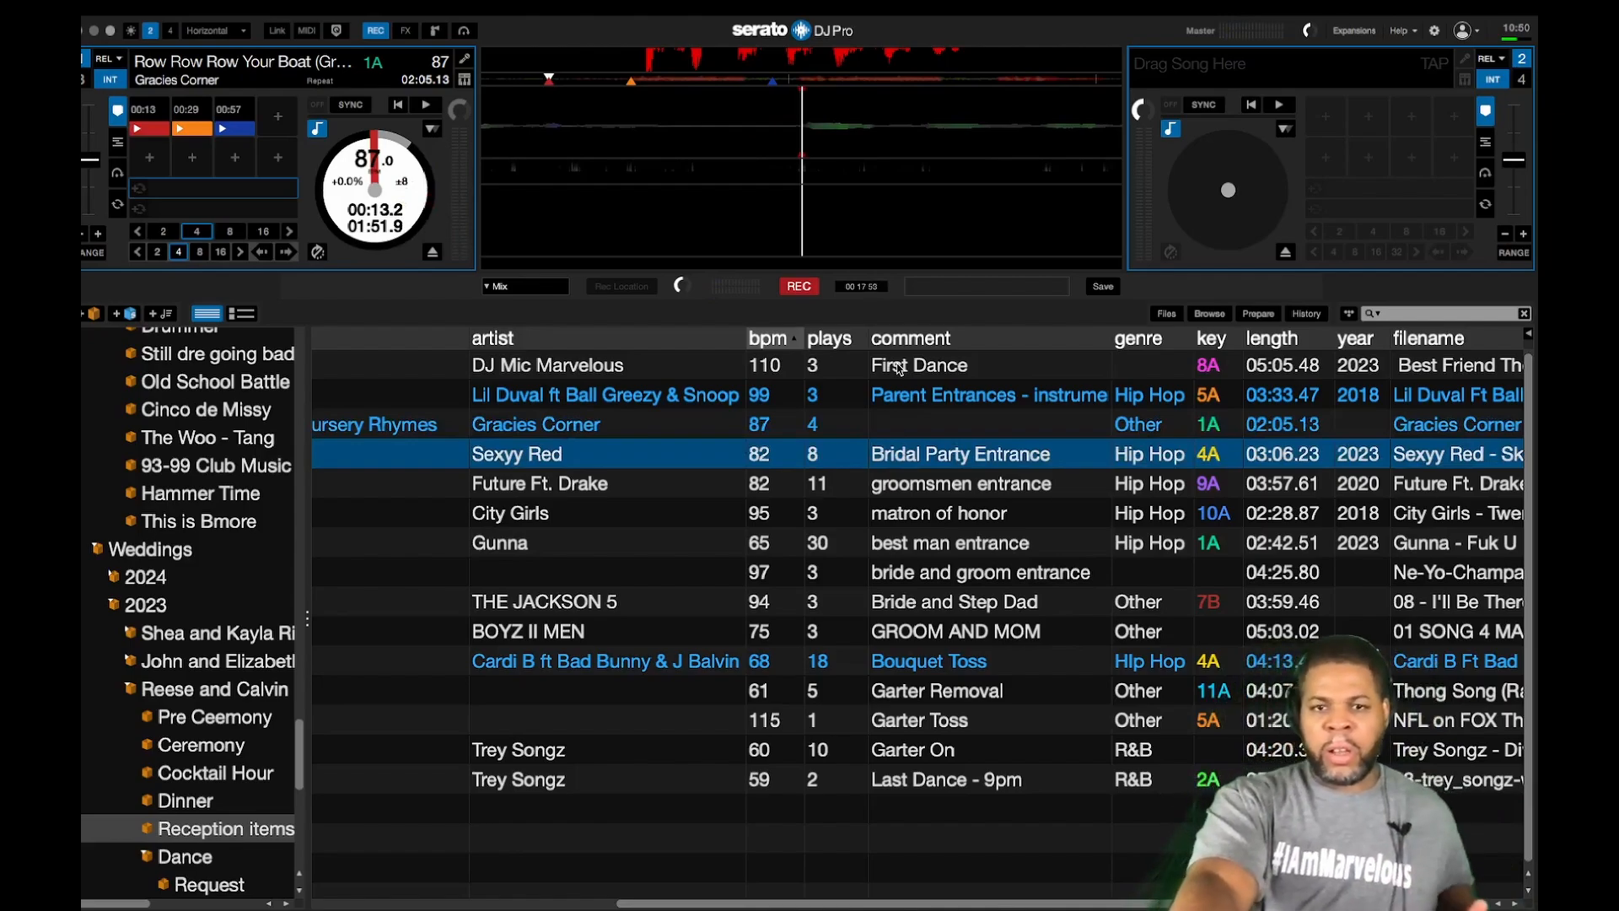
{"action": "key", "text": "shift+Left"}
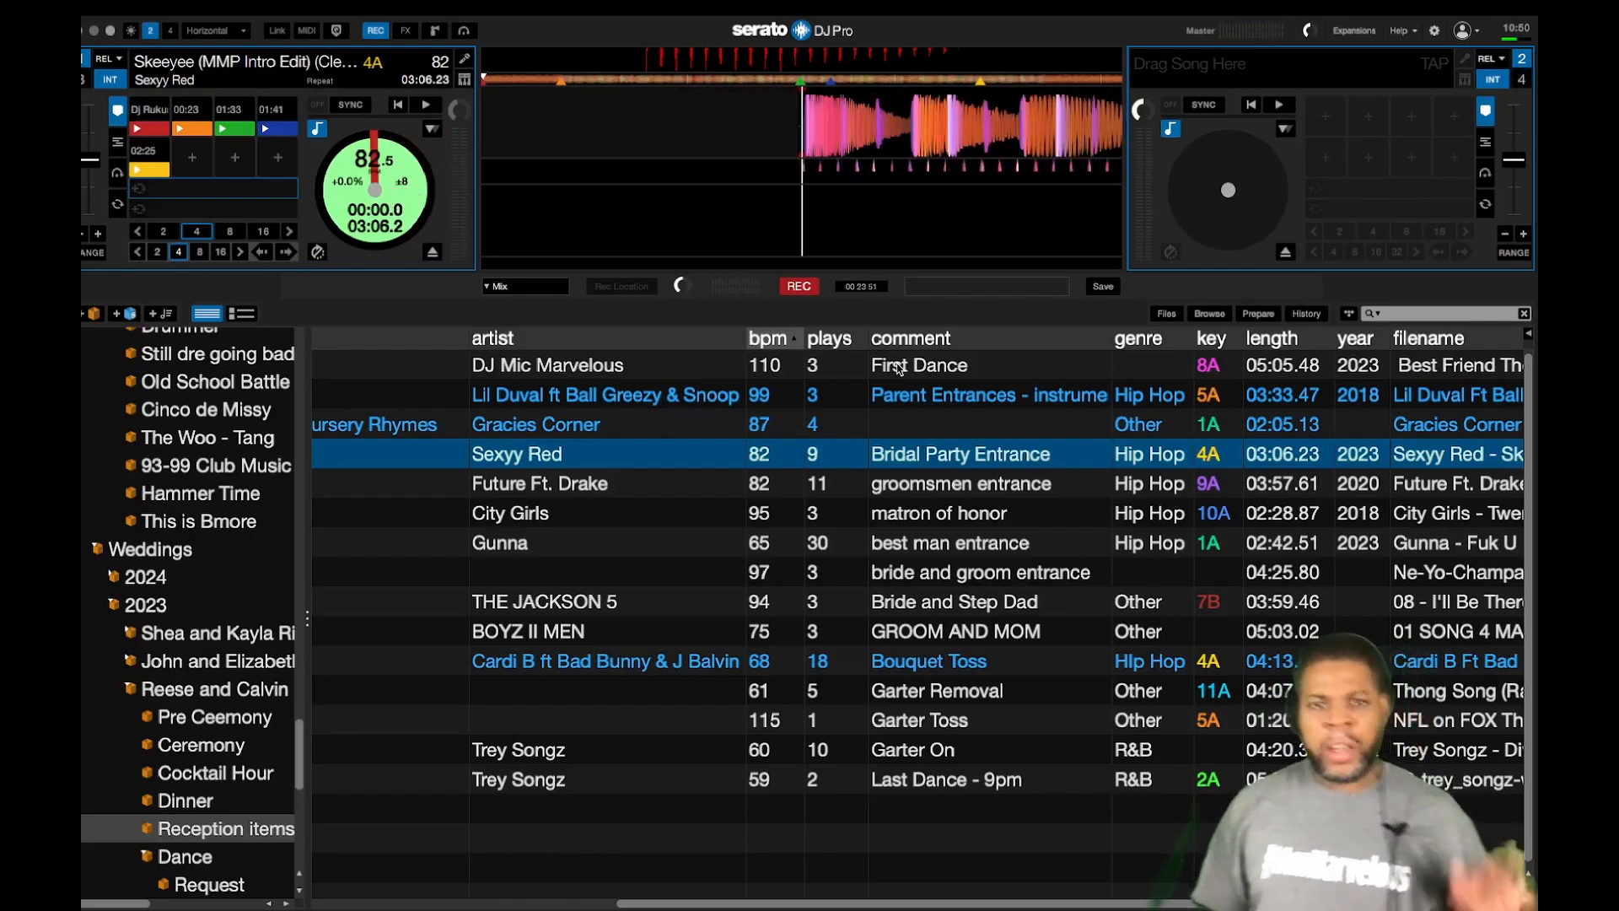
Step: Load and play the Future Ft. Drake, City Girls, Gunna and Ne-Yo entrance tracks on deck 1
{"action": "key", "text": "Down"}
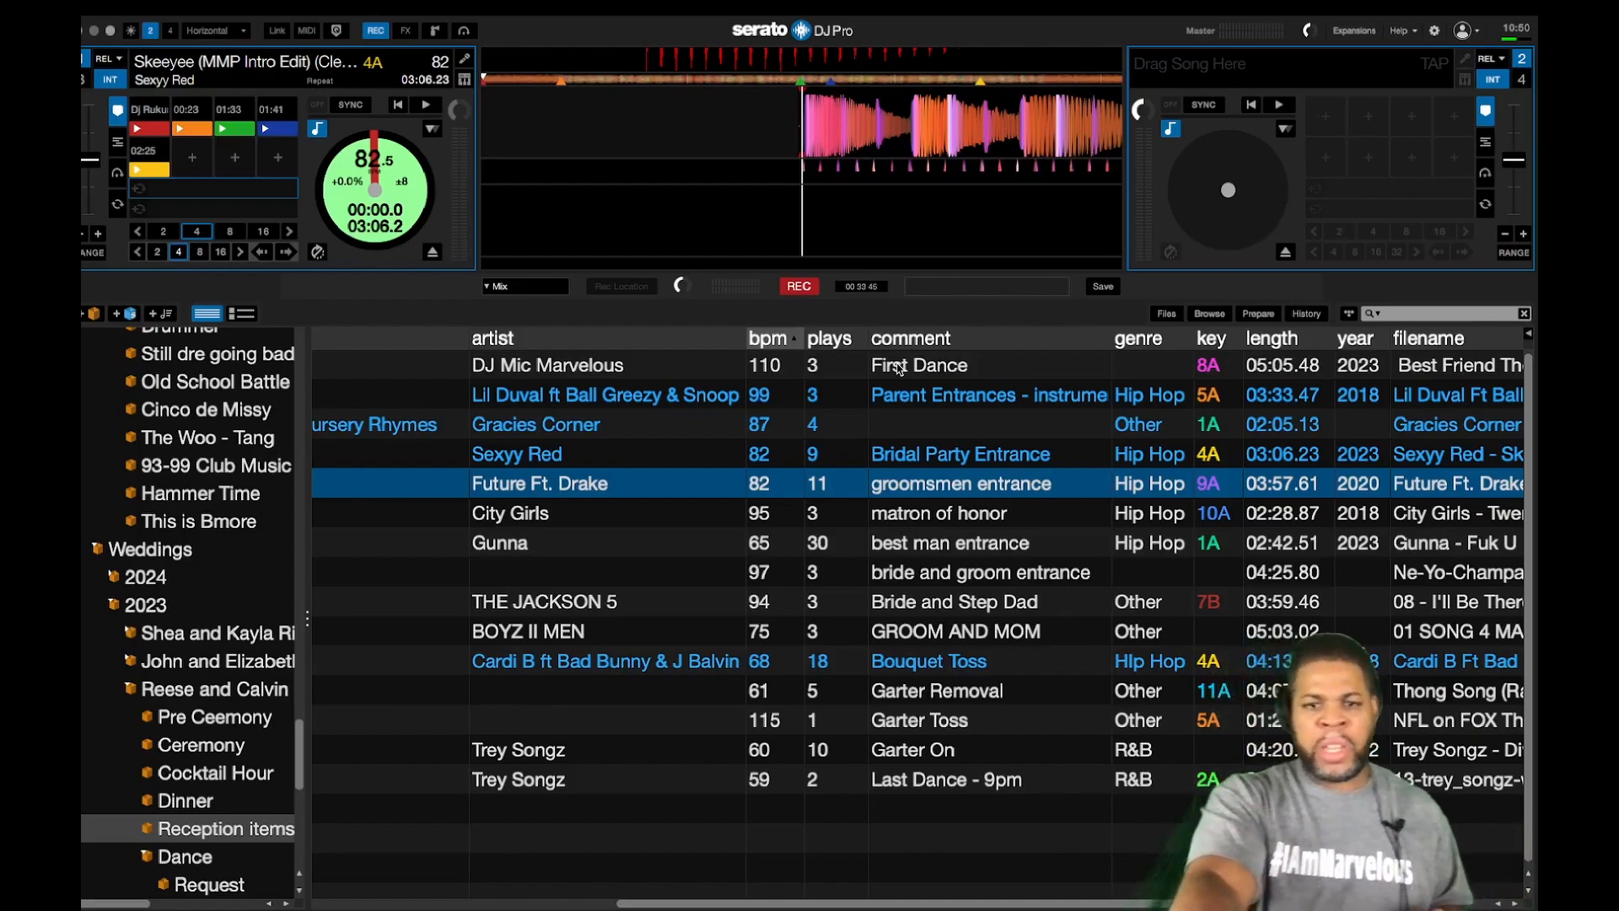
{"action": "key", "text": "shift+Left"}
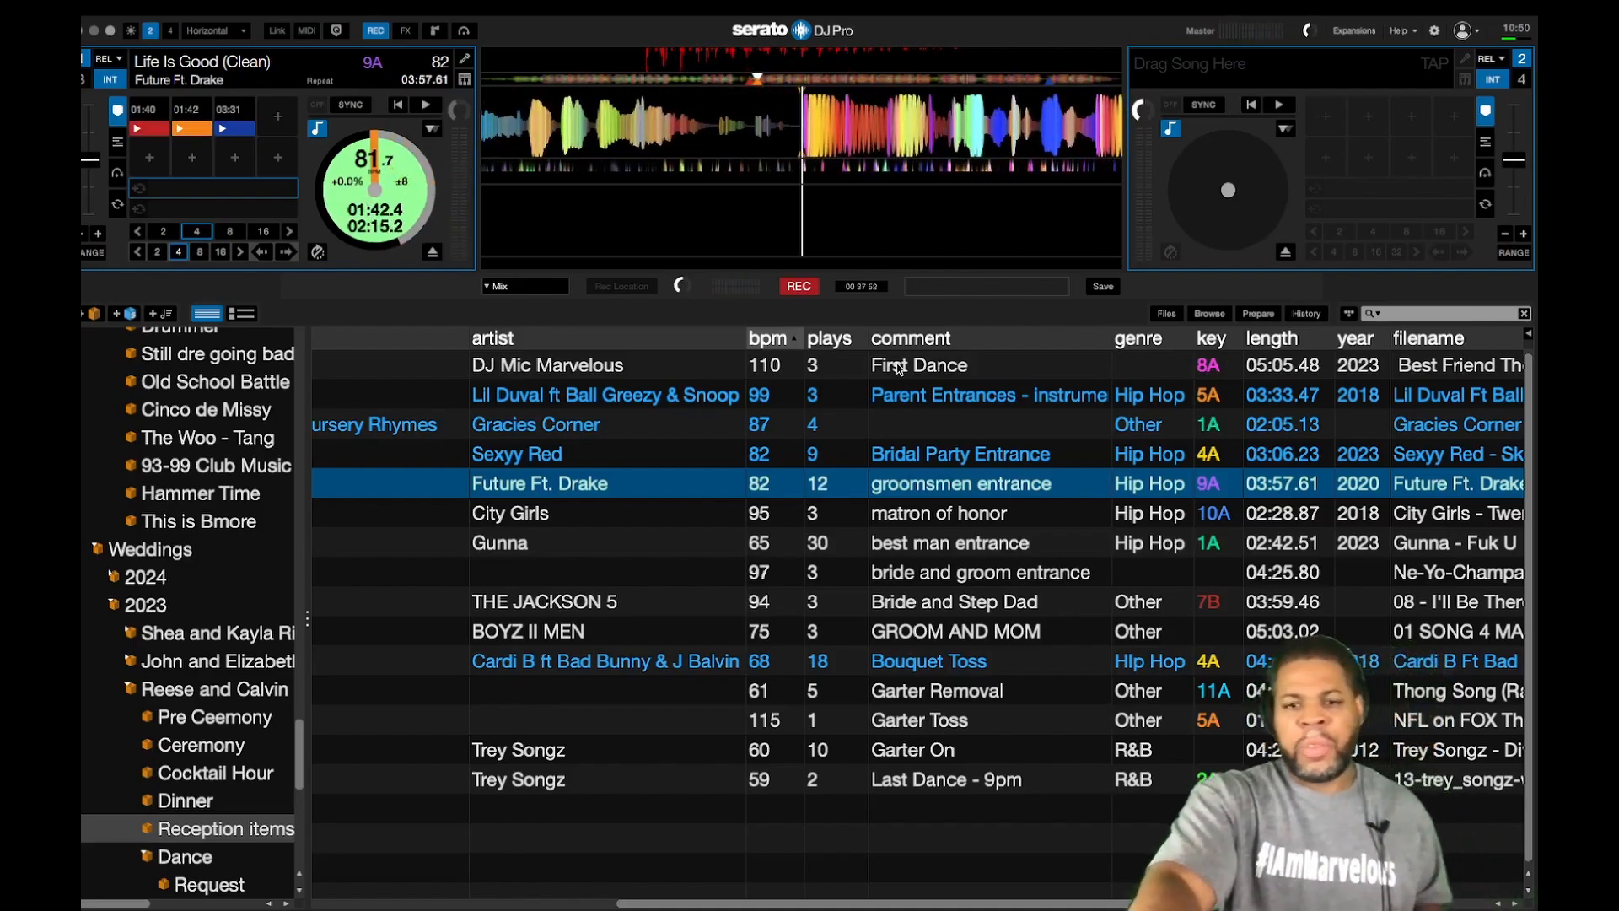
{"action": "key", "text": "Down"}
{"action": "key", "text": "shift+Left"}
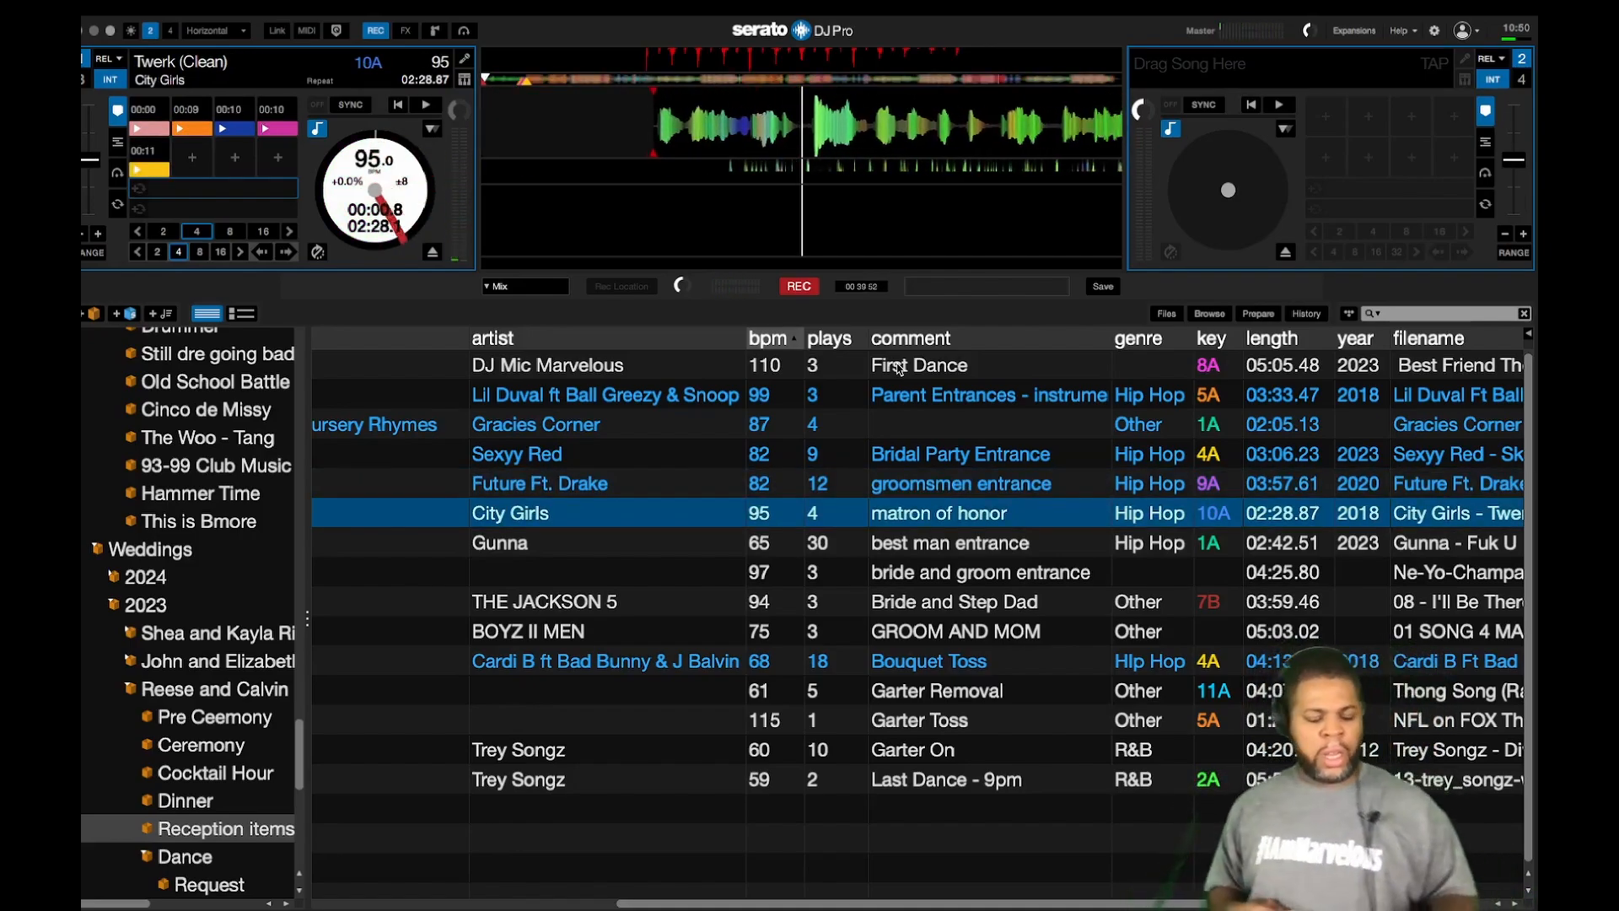
{"action": "key", "text": "Down"}
{"action": "key", "text": "shift+Left"}
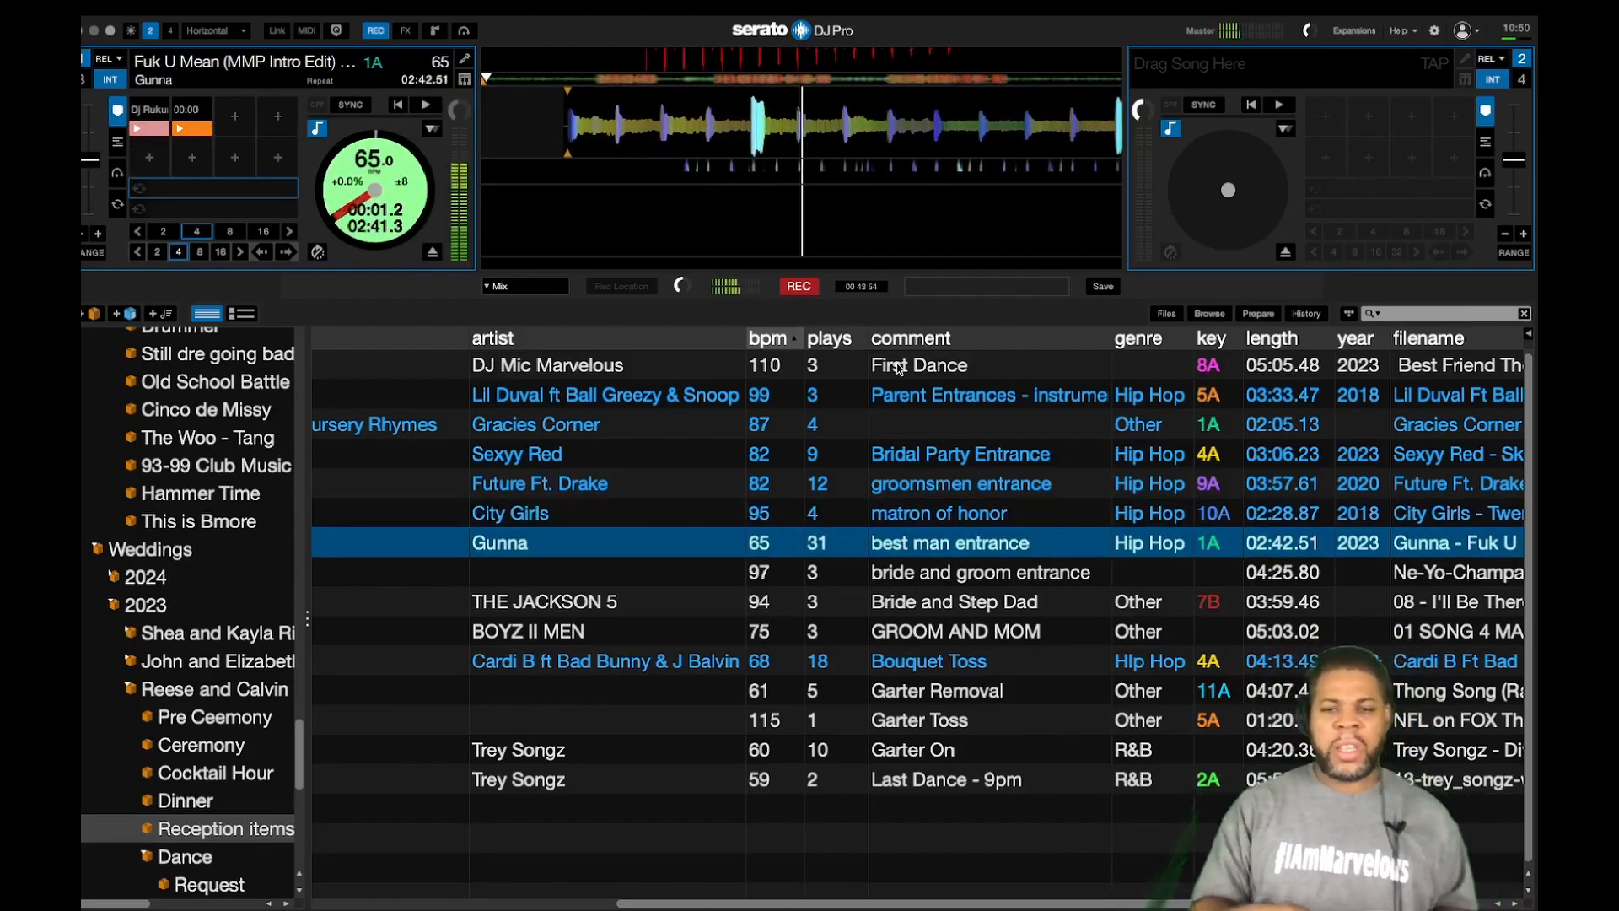
{"action": "key", "text": "Down"}
{"action": "key", "text": "shift+Left"}
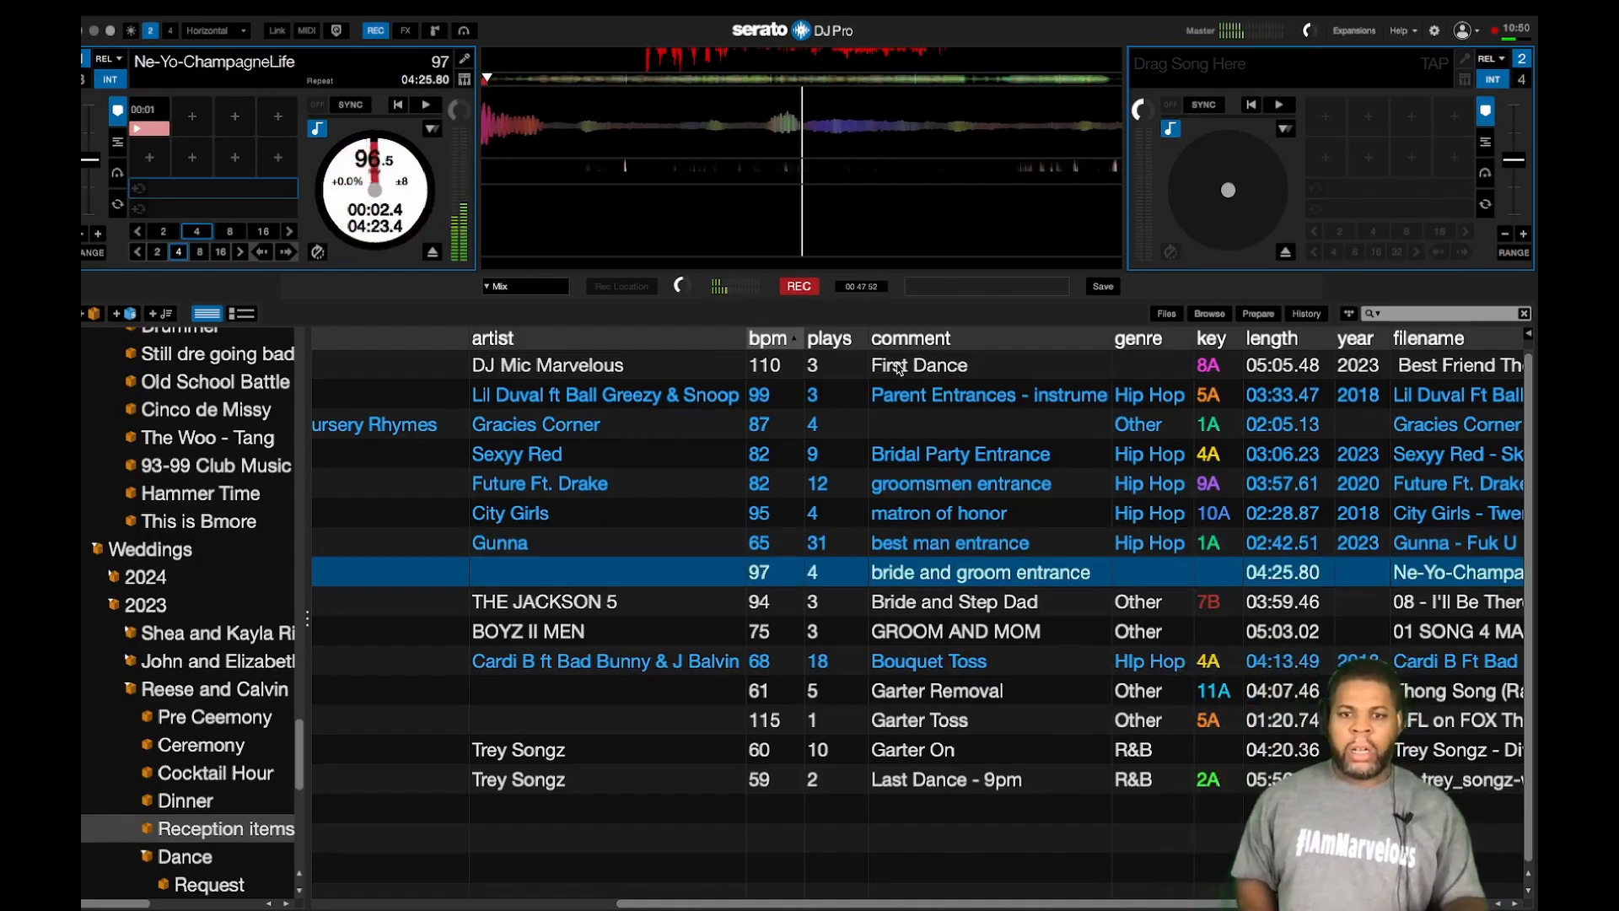
Step: Stop the REC recording and save it under the name 'bridal party entrance'
{"action": "left_click", "coordinate": [798, 287]}
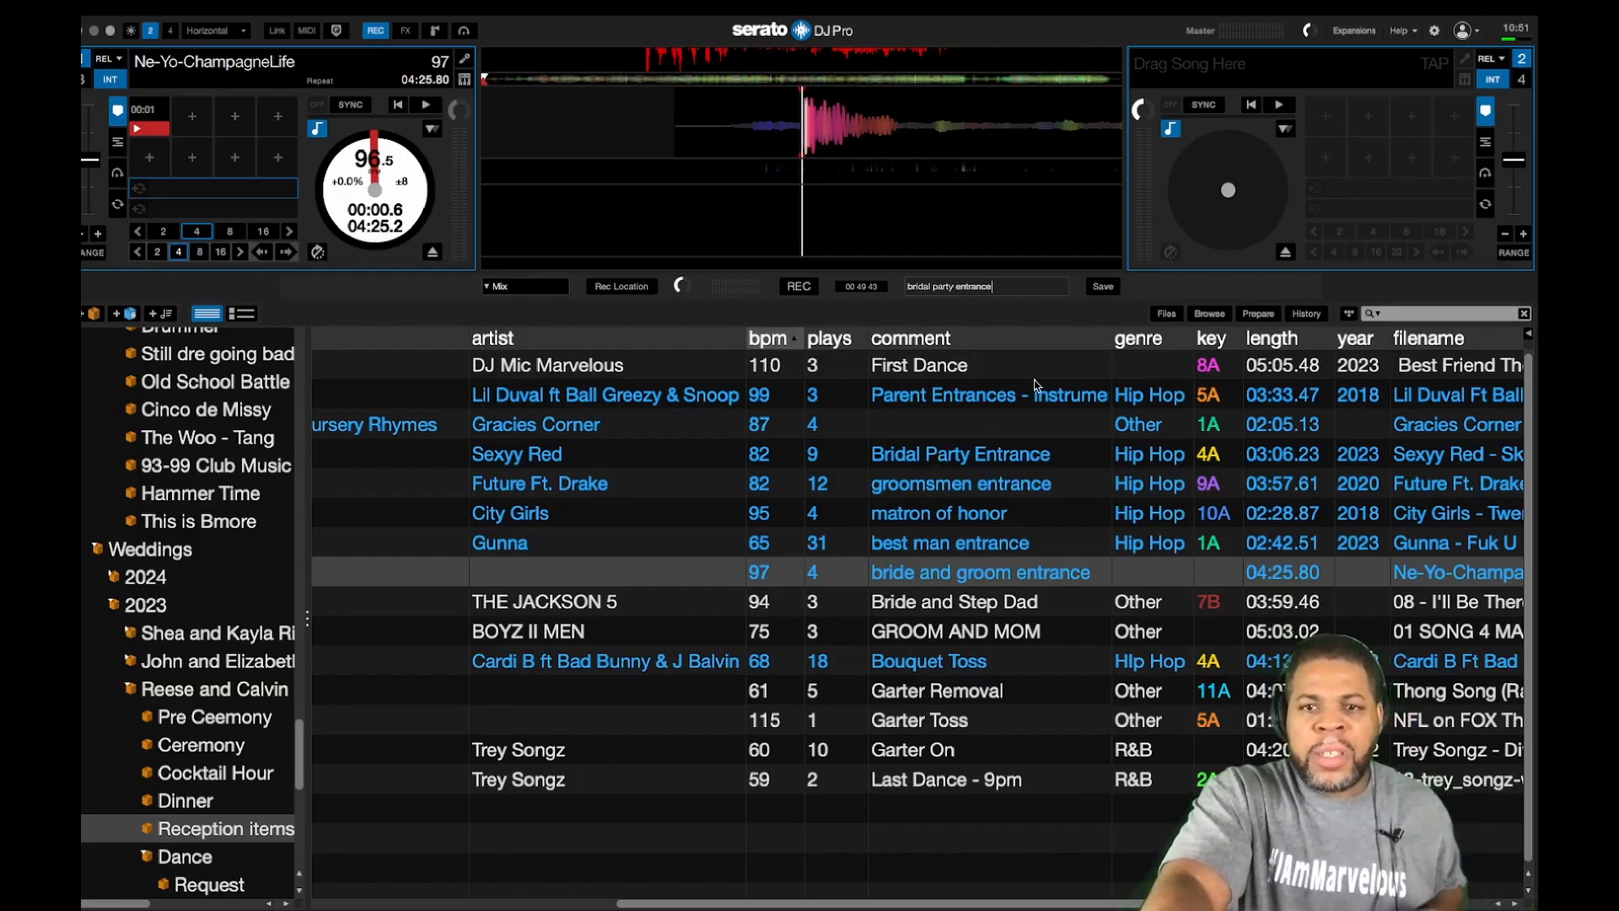
{"action": "key", "text": "Return"}
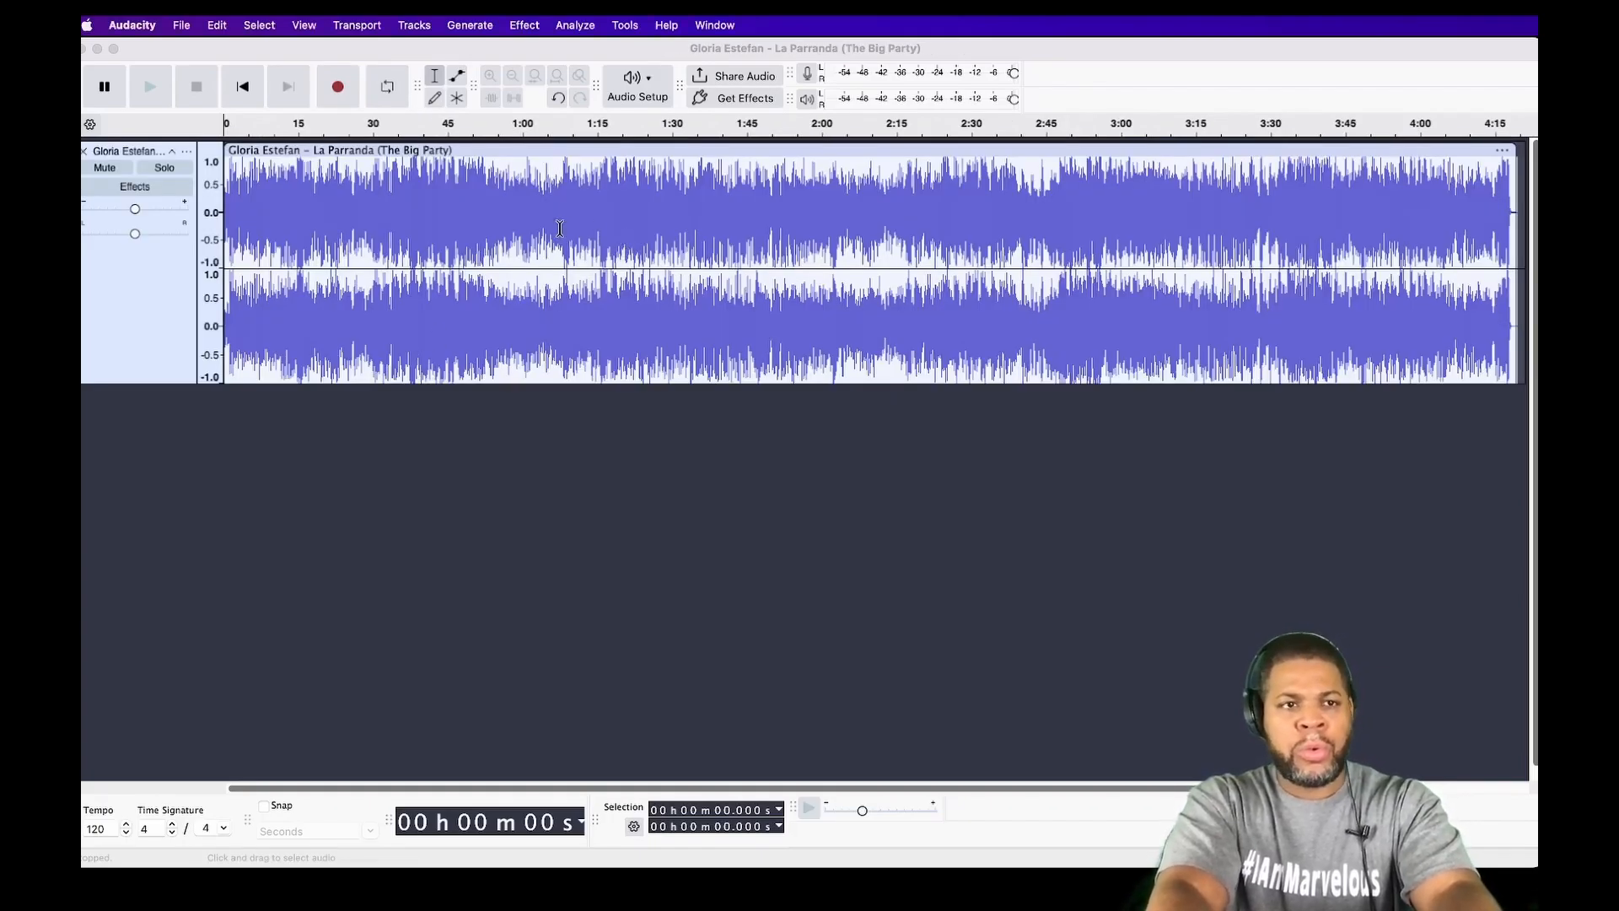
Step: Delete La Parranda from about 1:04 to the end, then use the window overview to bring in Always Be My Baby
{"action": "left_click", "coordinate": [560, 228]}
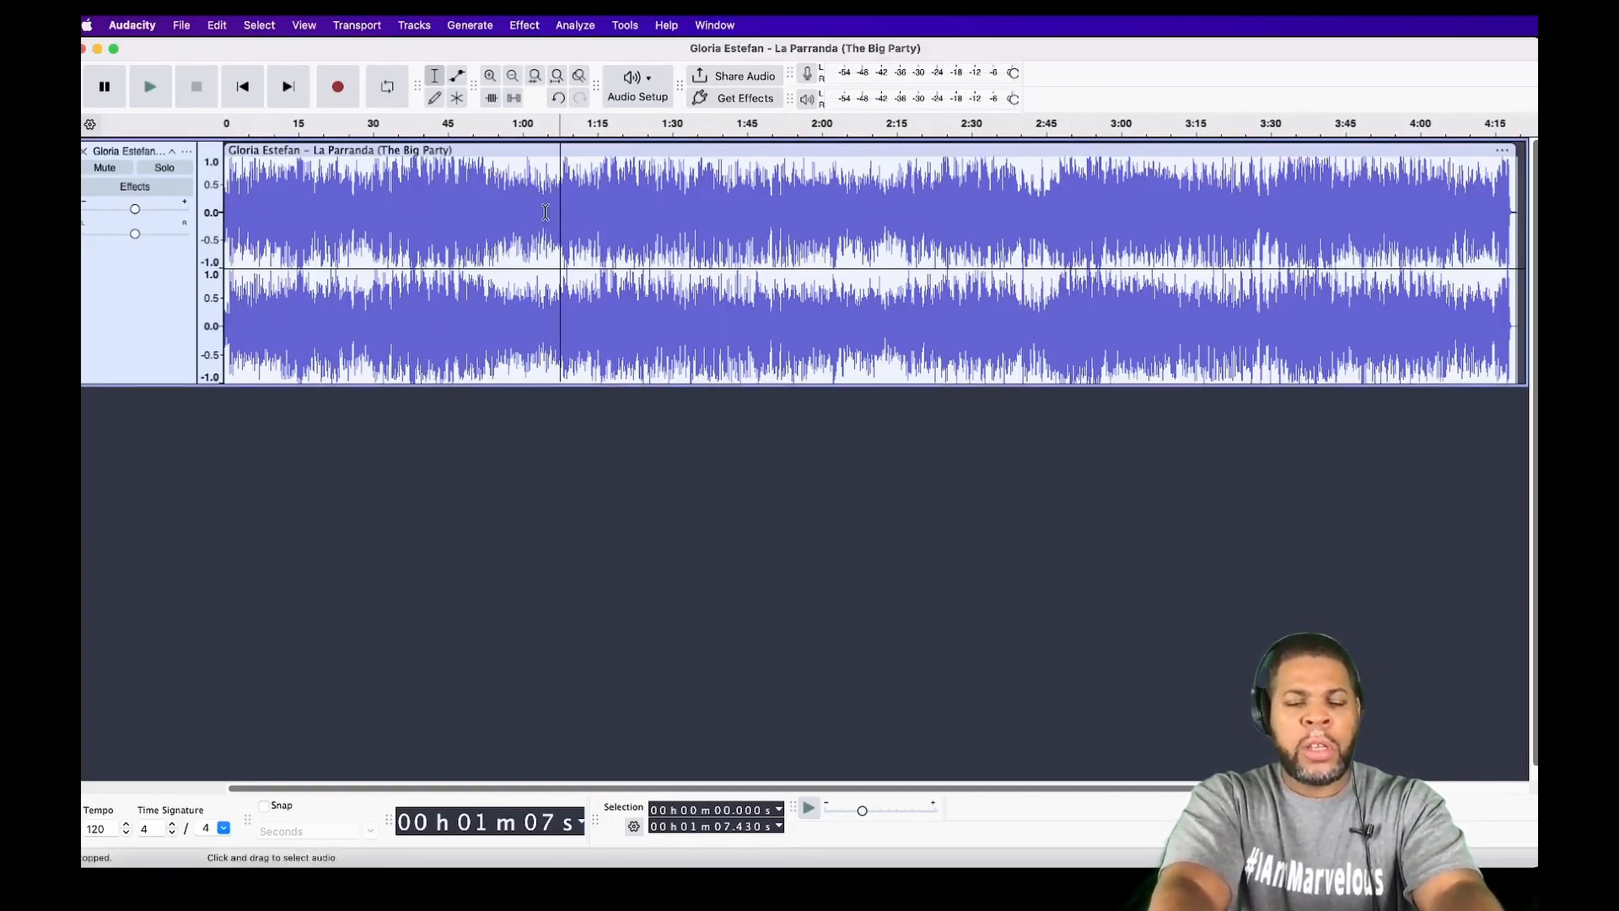
{"action": "left_click_drag", "start_coordinate": [545, 211], "coordinate": [1518, 276]}
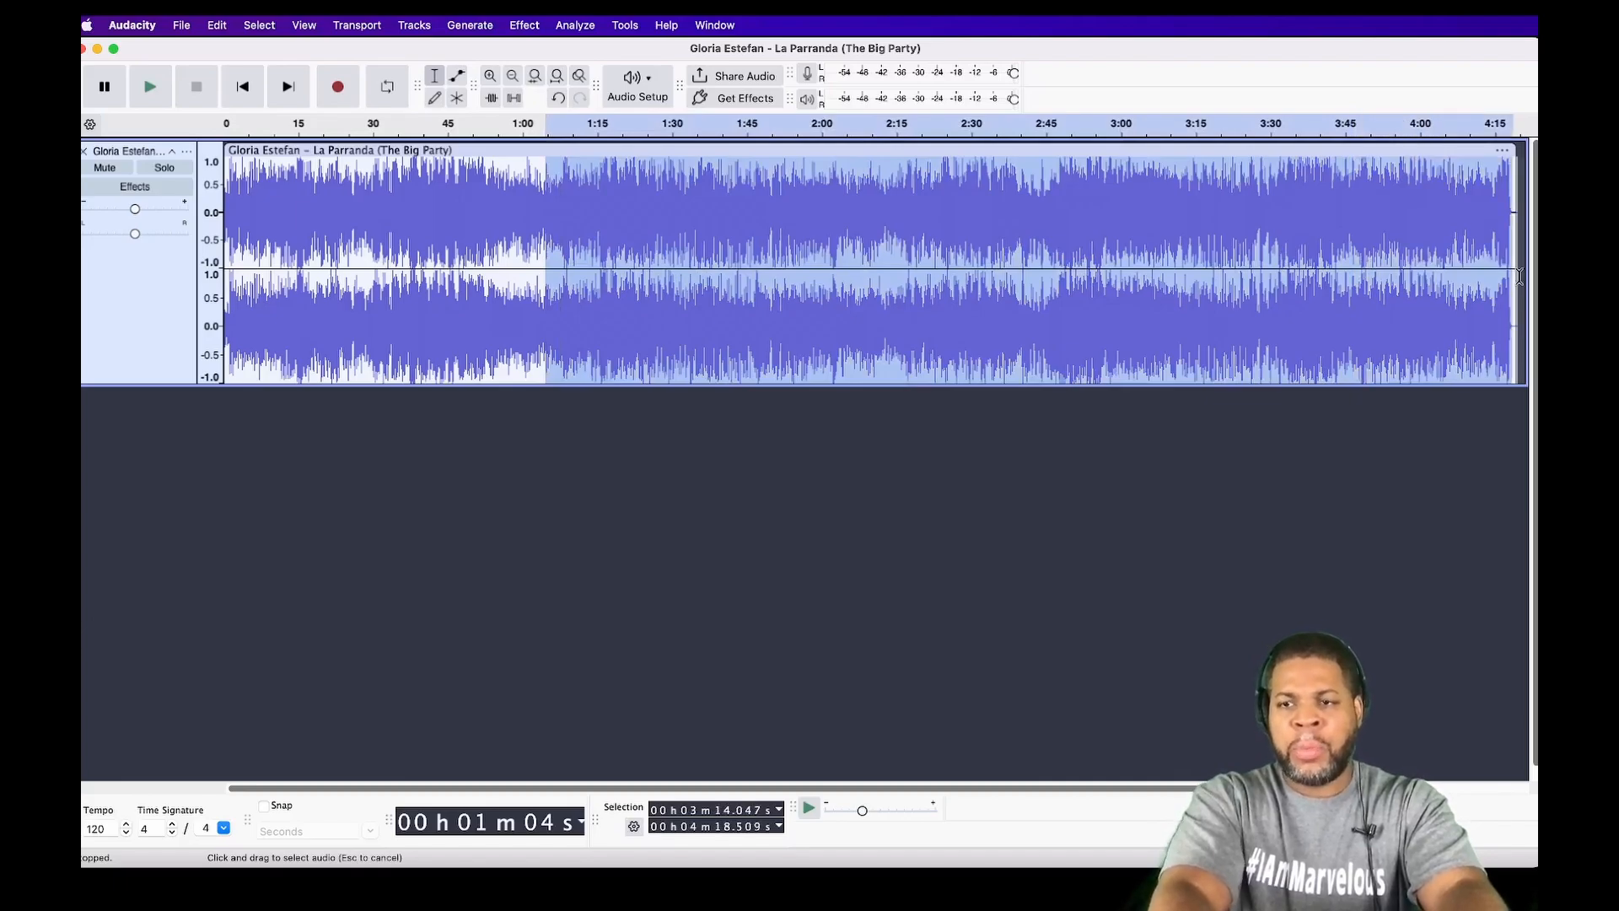
{"action": "key", "text": "BackSpace"}
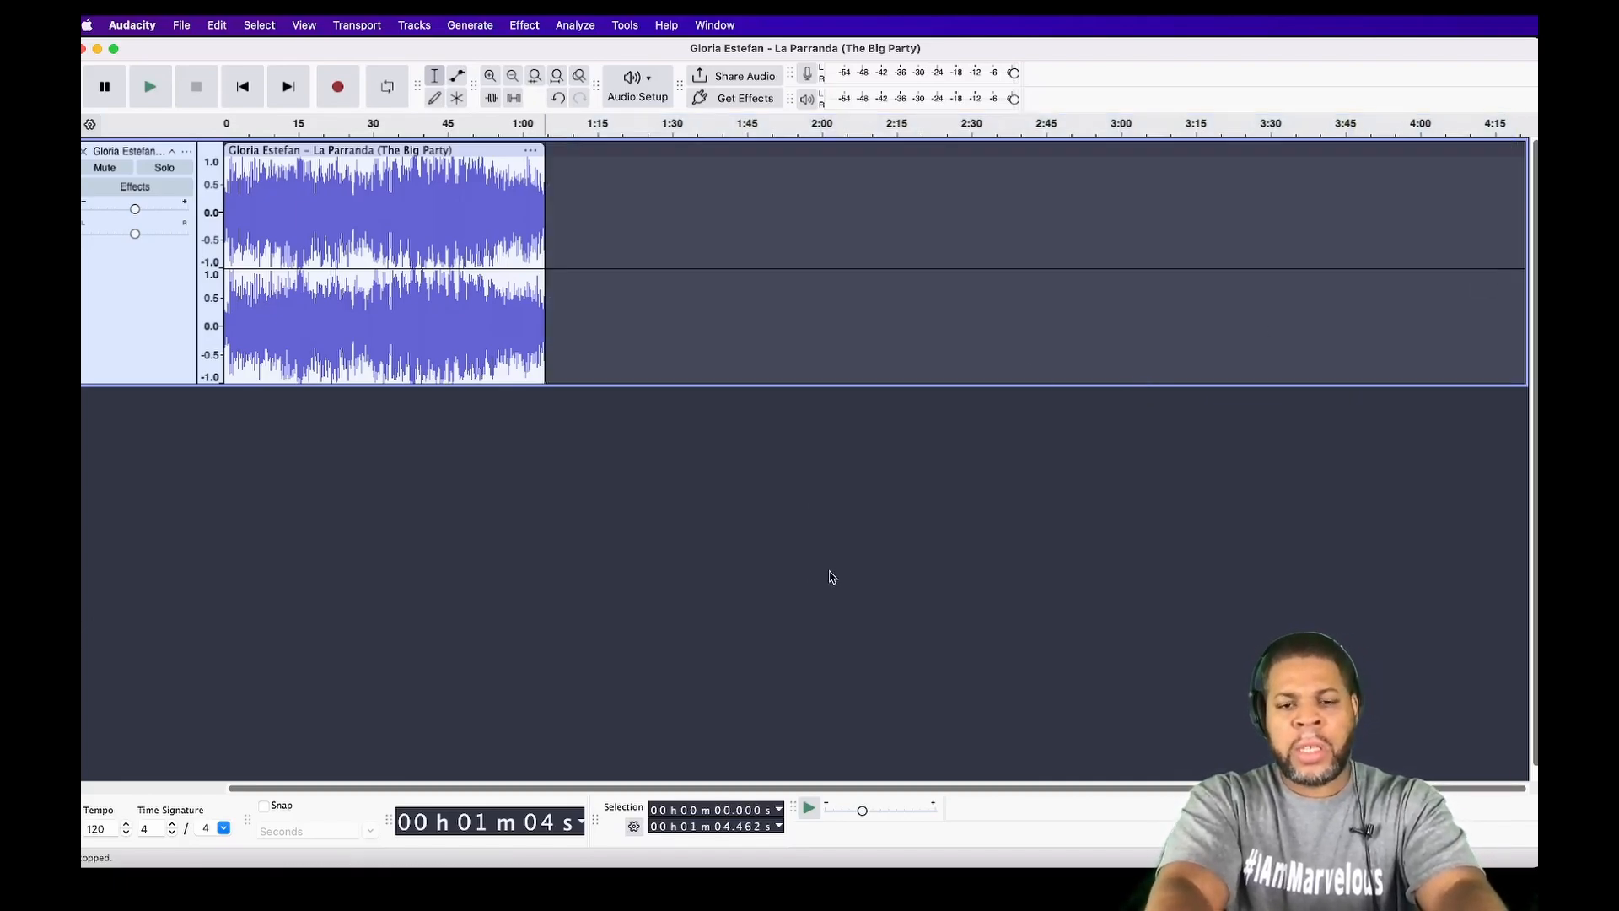
{"action": "key", "text": "ctrl+Up"}
{"action": "left_click", "coordinate": [1342, 341]}
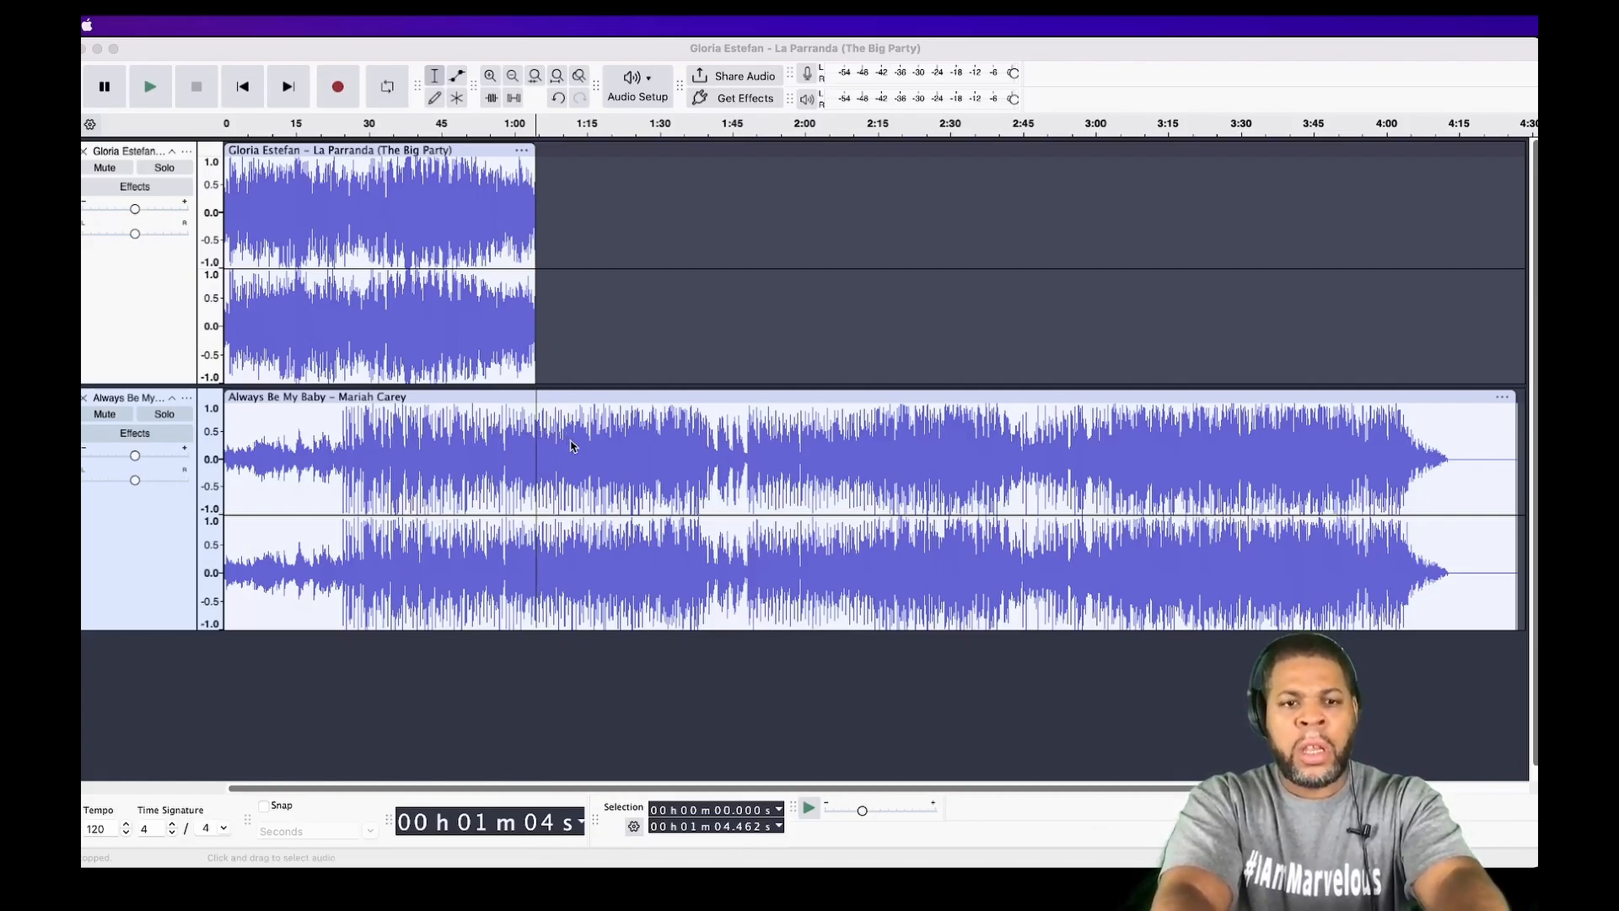
Step: Cut Always Be My Baby after about 1:08 and slide the clip to start after La Parranda, around 1:23
{"action": "left_click", "coordinate": [561, 447]}
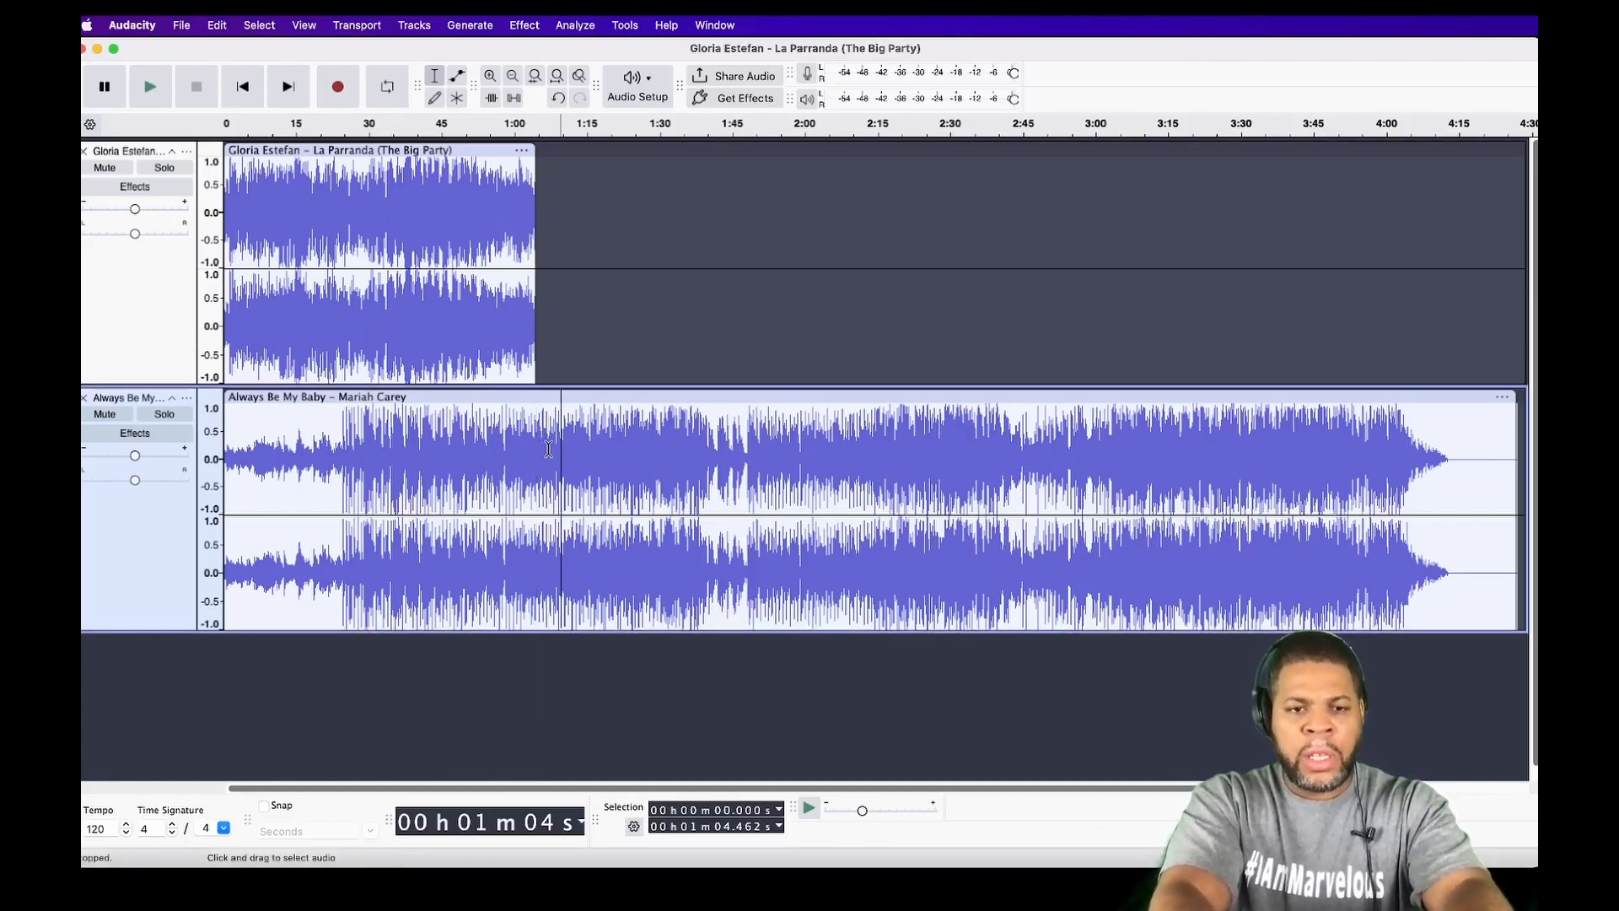
{"action": "left_click_drag", "start_coordinate": [551, 448], "coordinate": [1440, 509]}
{"action": "key", "text": "Delete"}
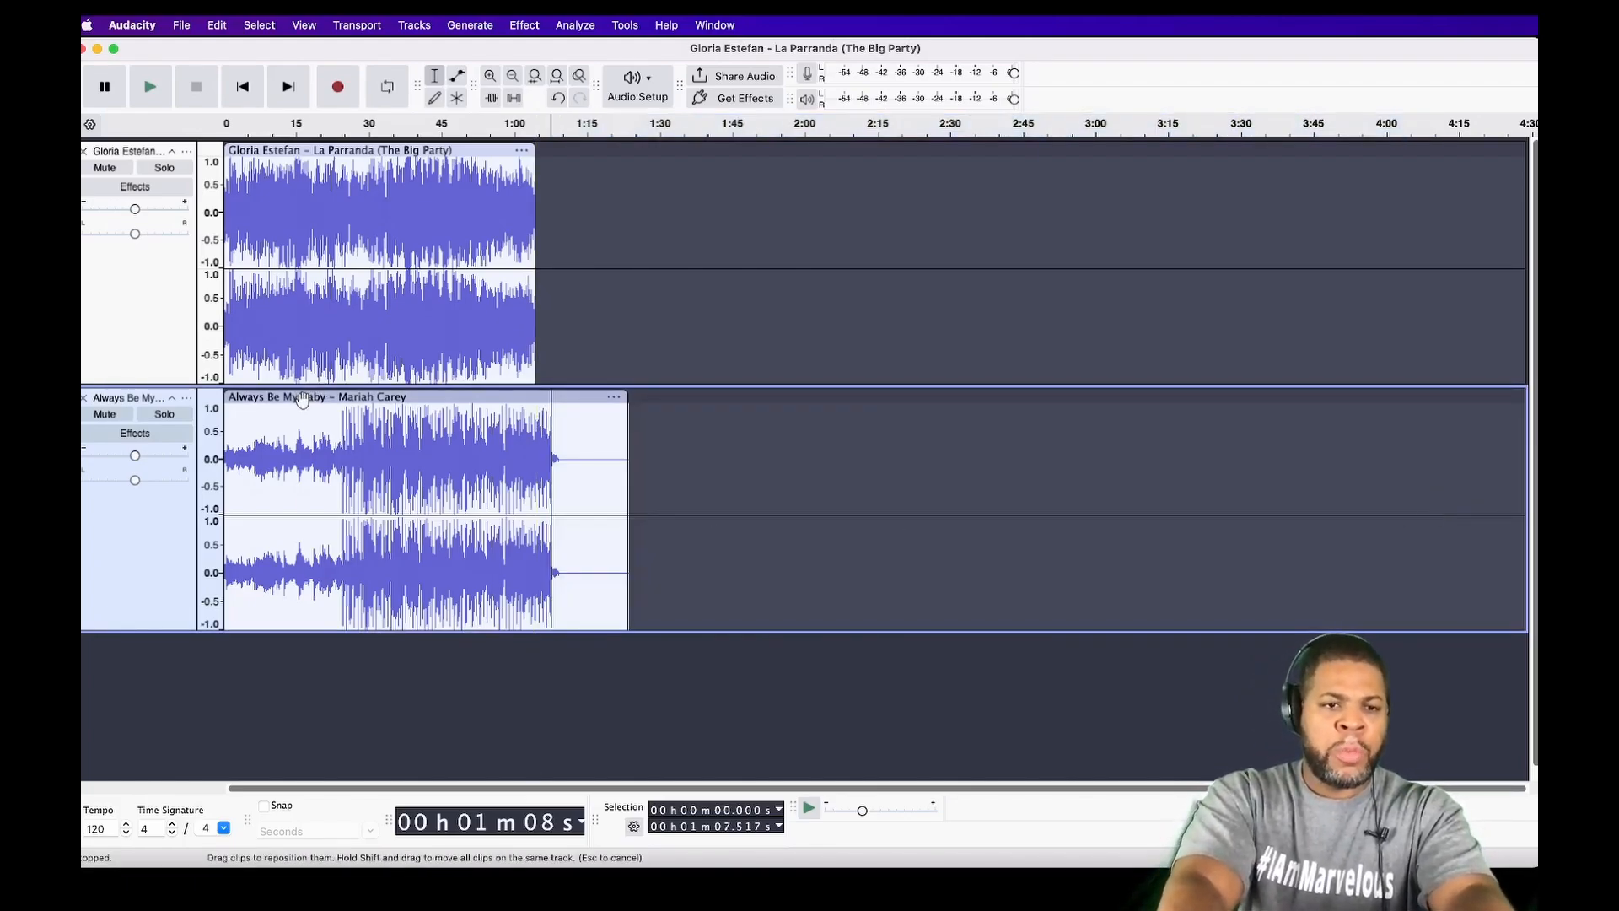
{"action": "left_click_drag", "start_coordinate": [394, 398], "coordinate": [729, 443]}
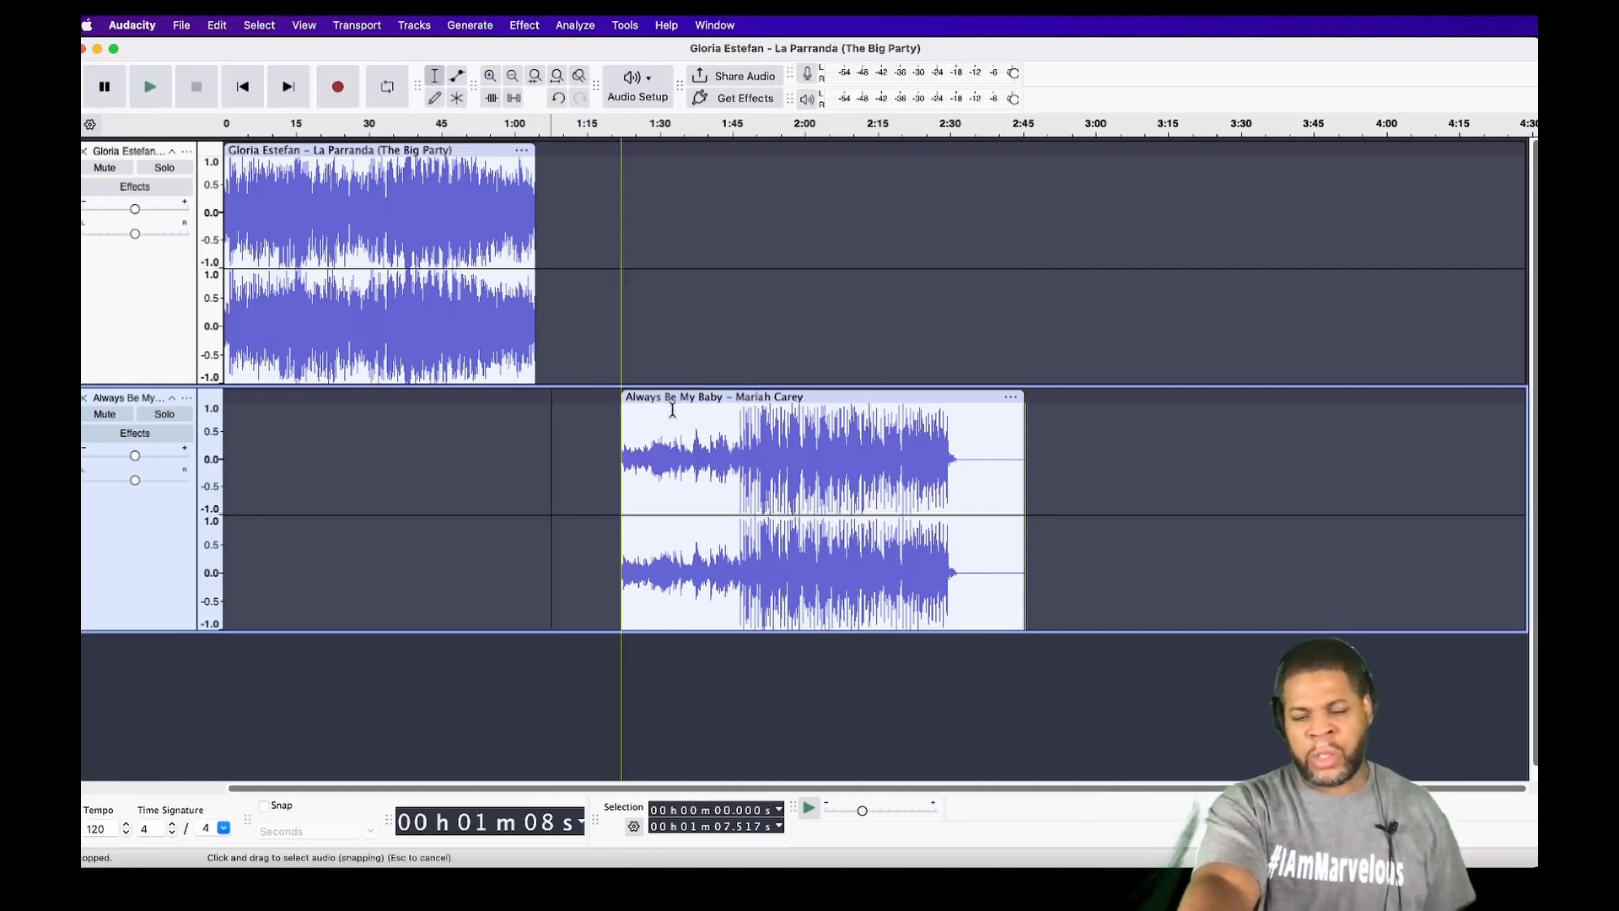
Step: Select the whole Always Be My Baby clip, then clear the selection on the empty upper track
{"action": "double_click", "coordinate": [762, 502]}
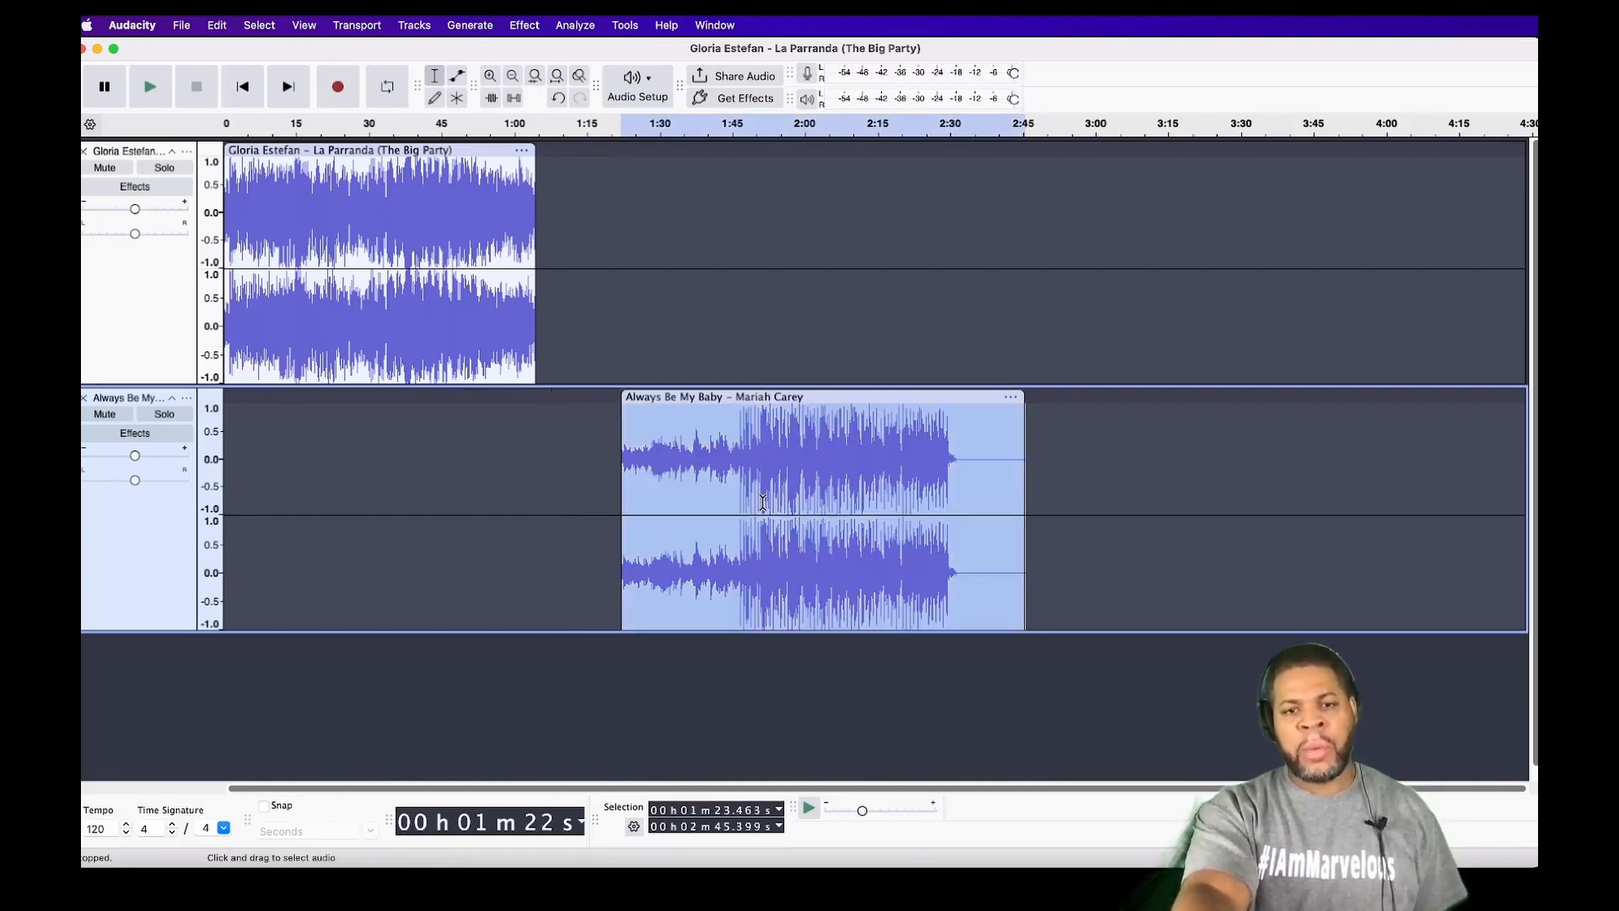
{"action": "left_click", "coordinate": [743, 290]}
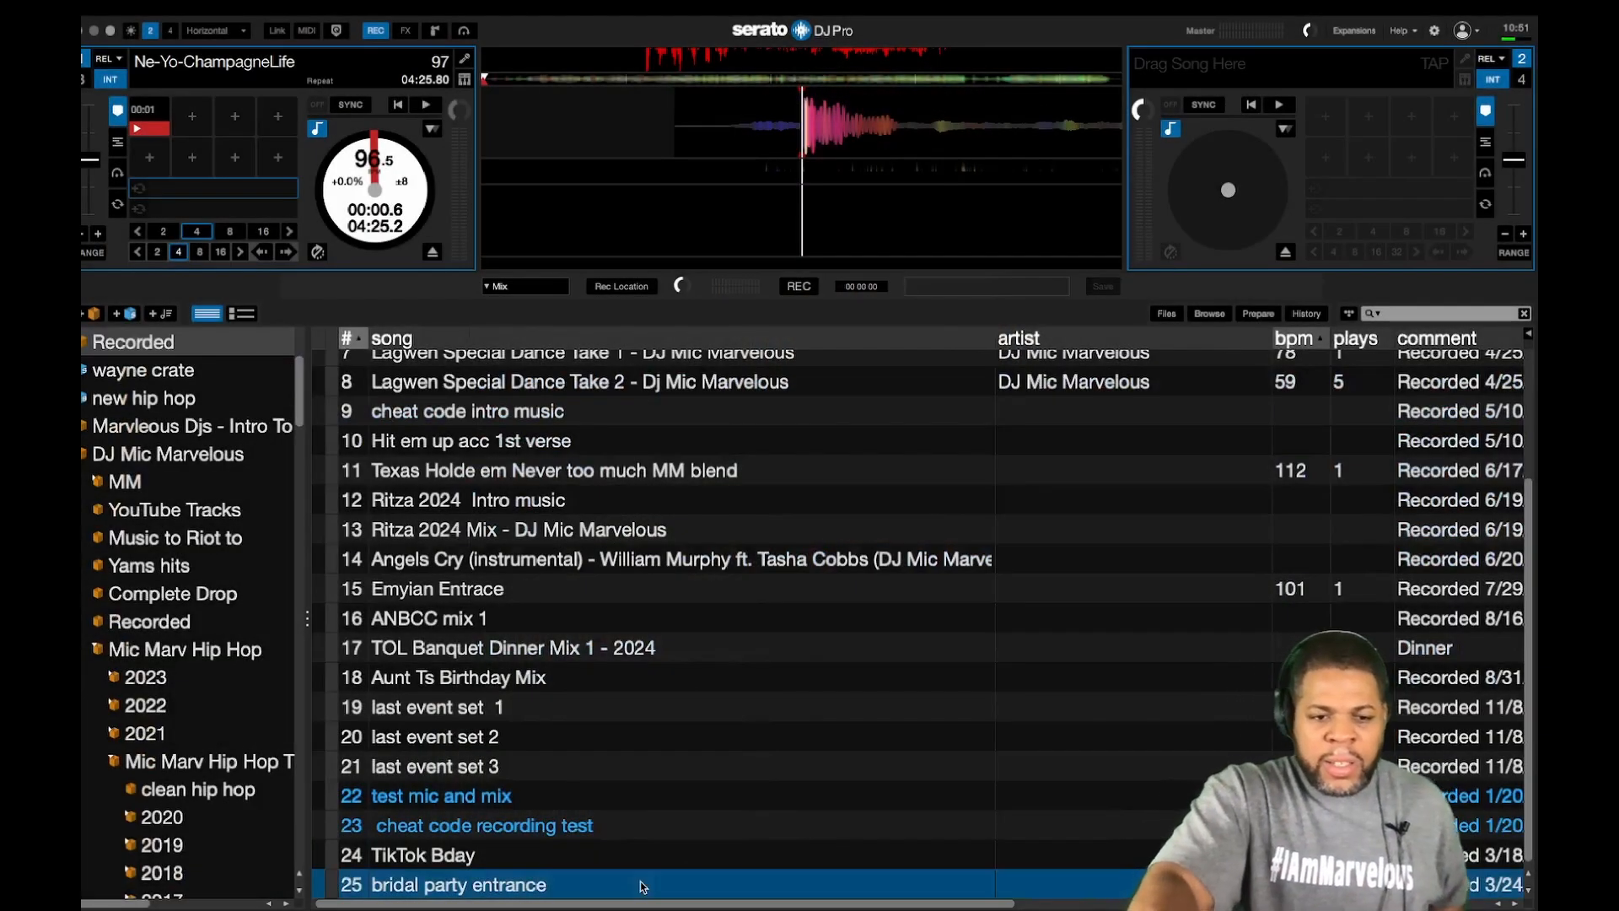
Step: Load bridal party entrance onto deck 1, play it, and set hot cues 1 and 2 at 00:14 and 00:23
{"action": "key", "text": "shift+Left"}
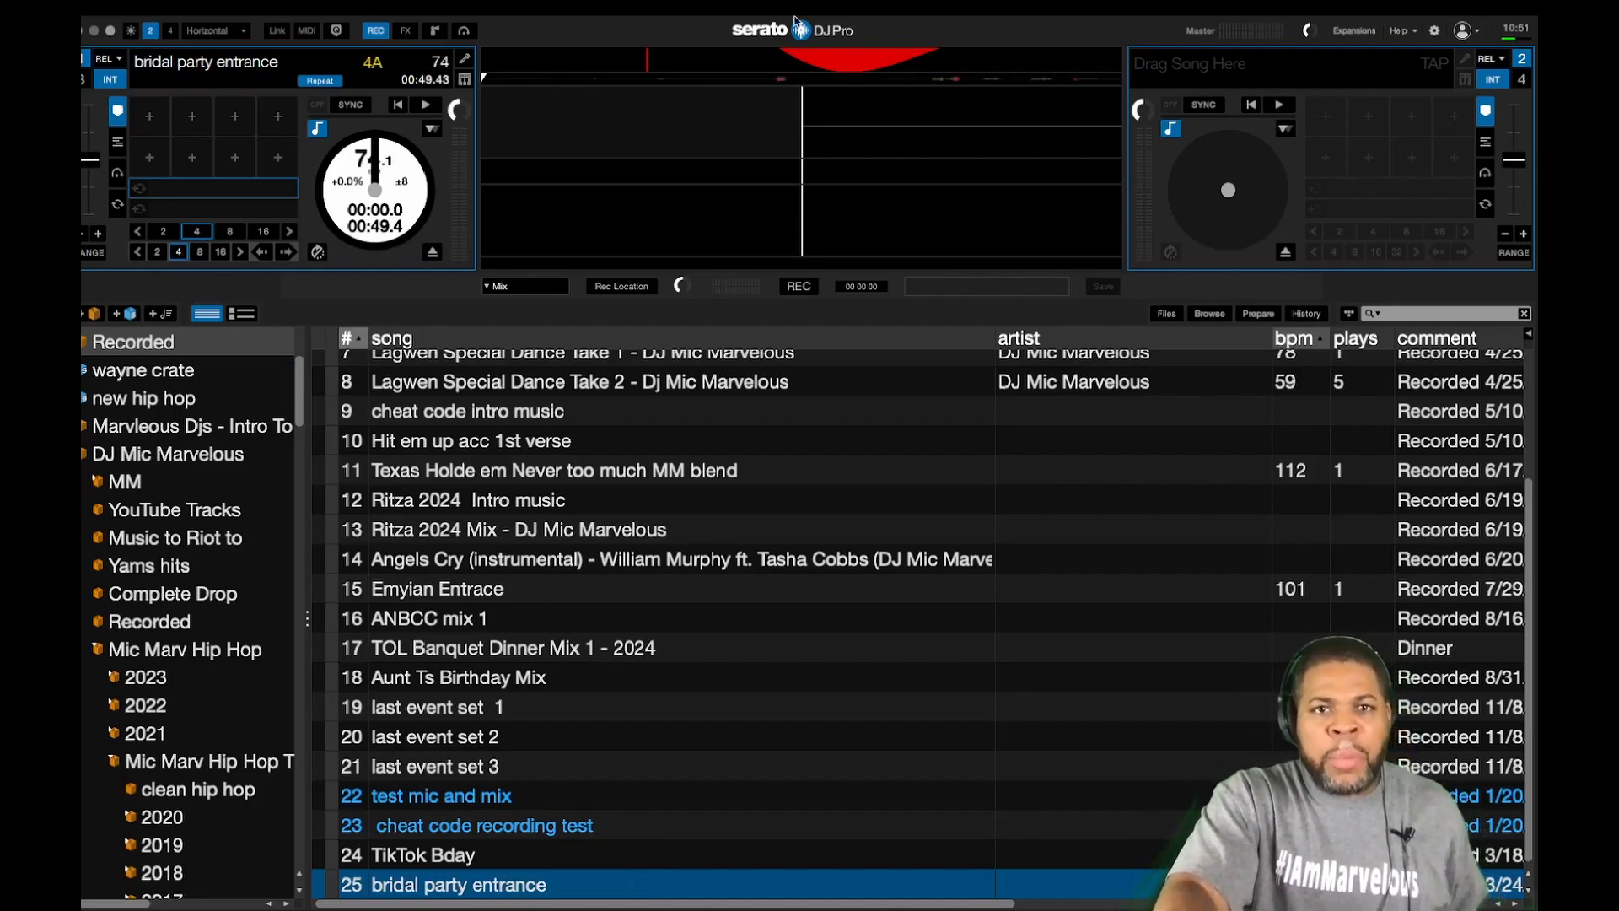
{"action": "left_click", "coordinate": [643, 78]}
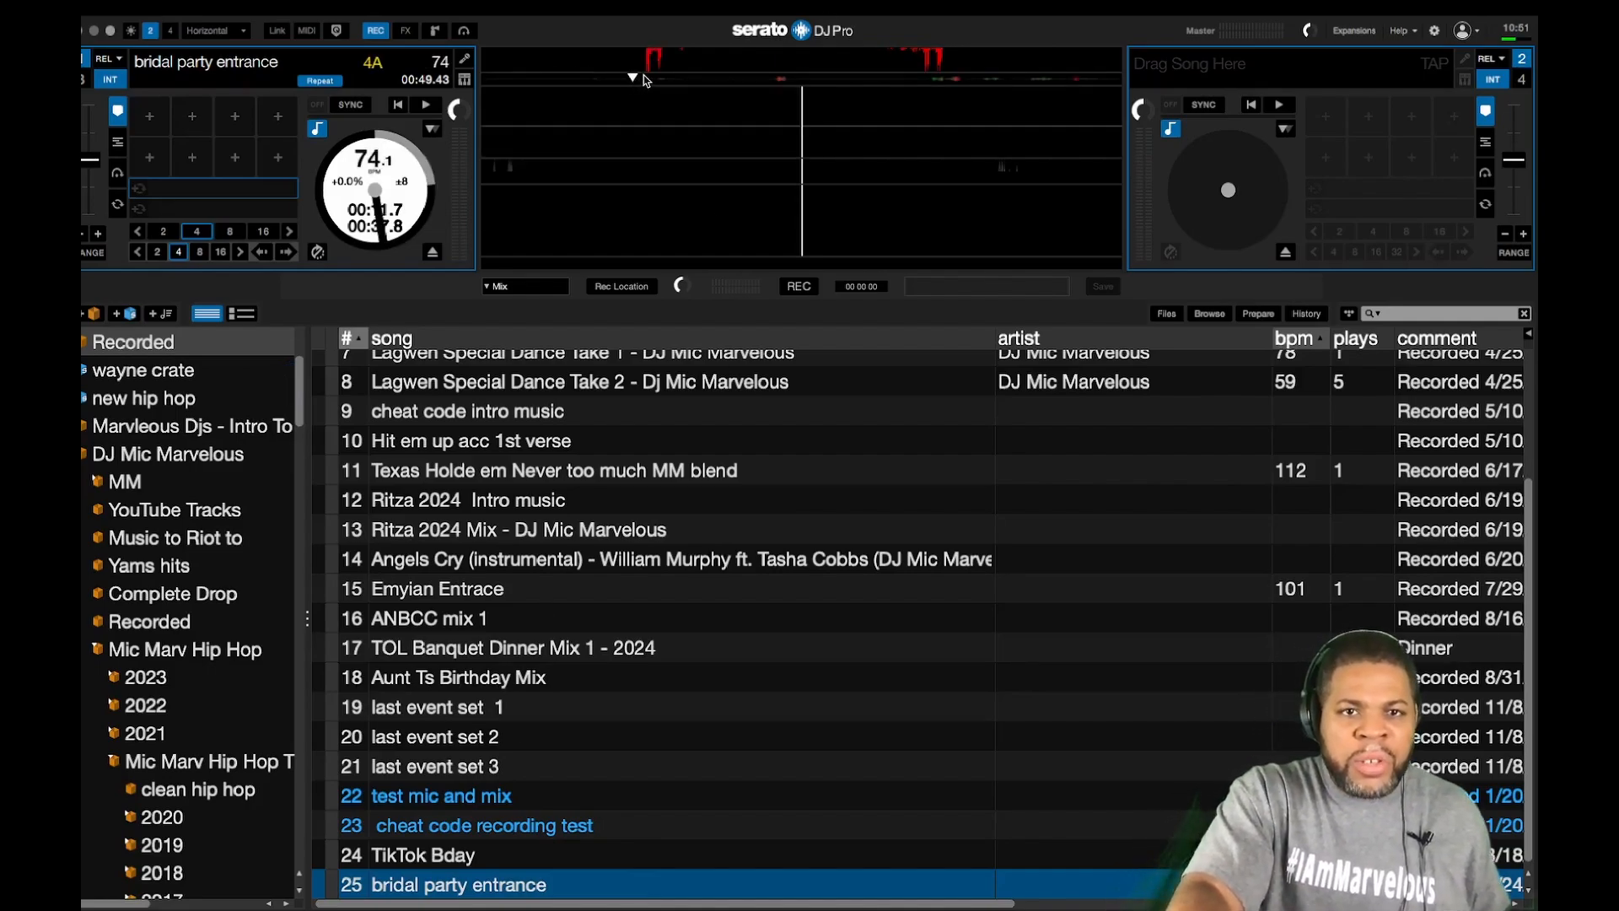
{"action": "key", "text": "space"}
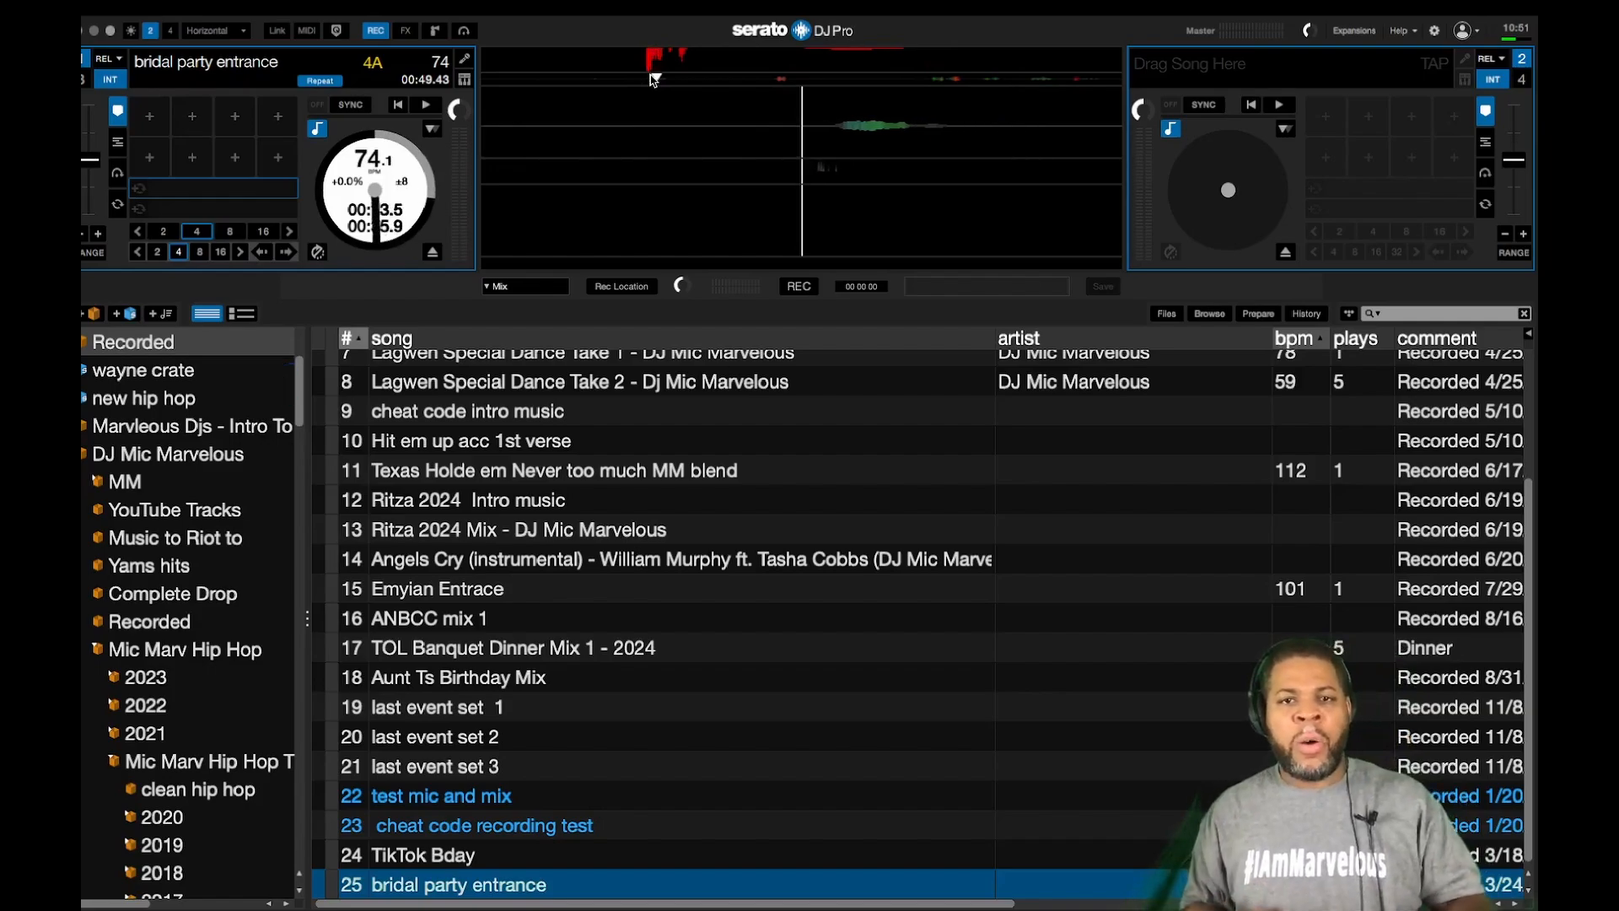
{"action": "key", "text": "1"}
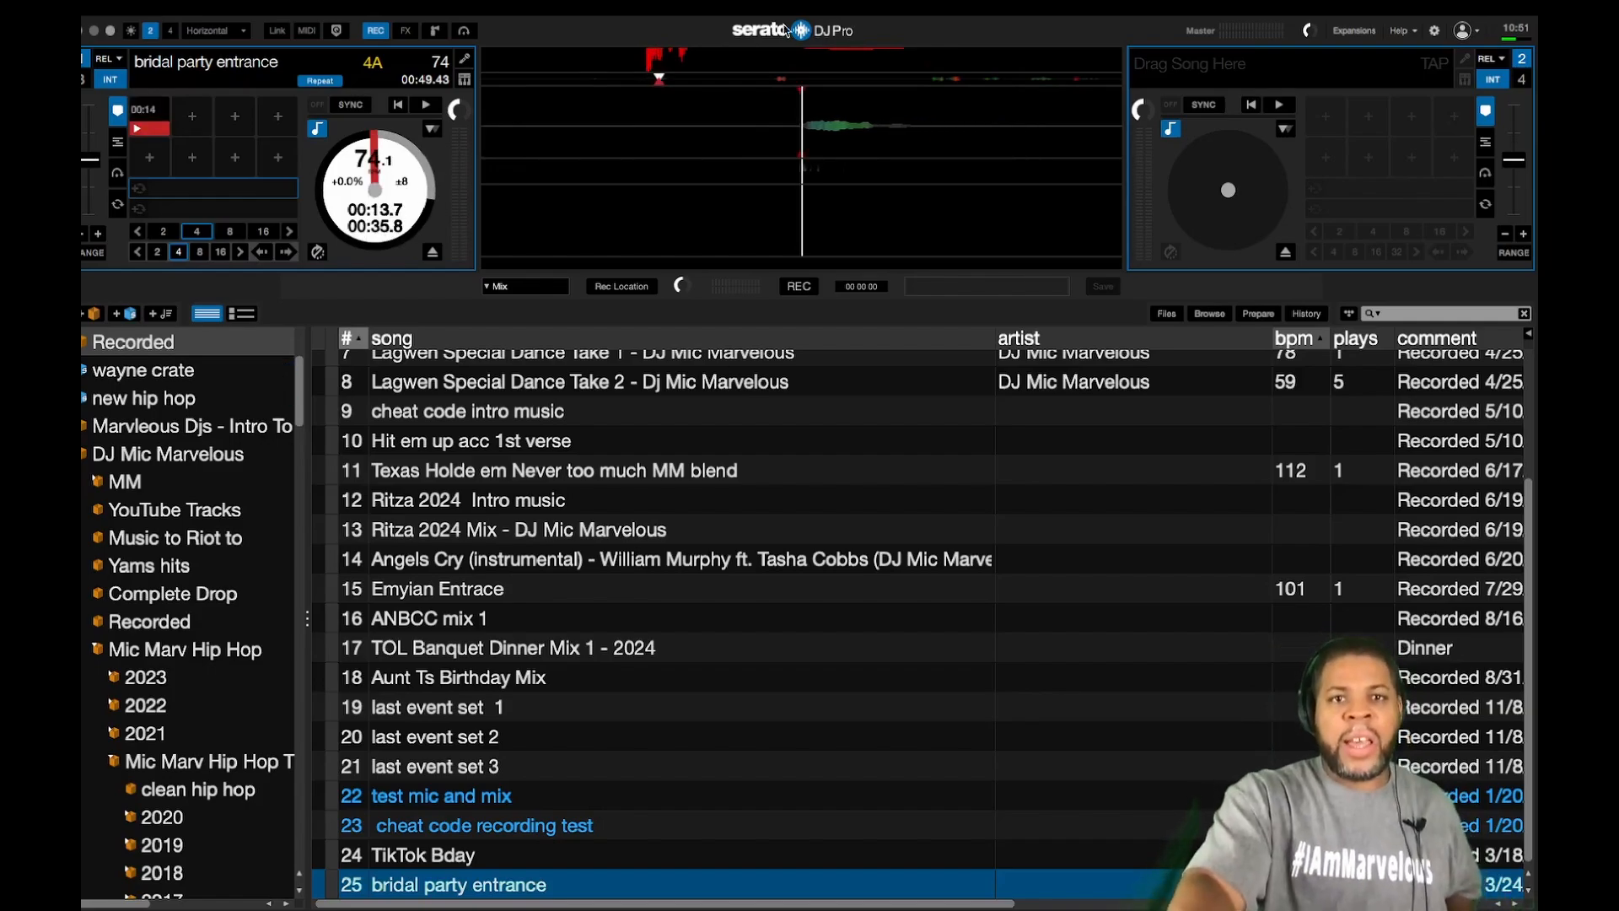
{"action": "left_click", "coordinate": [763, 79]}
{"action": "left_click", "coordinate": [700, 79]}
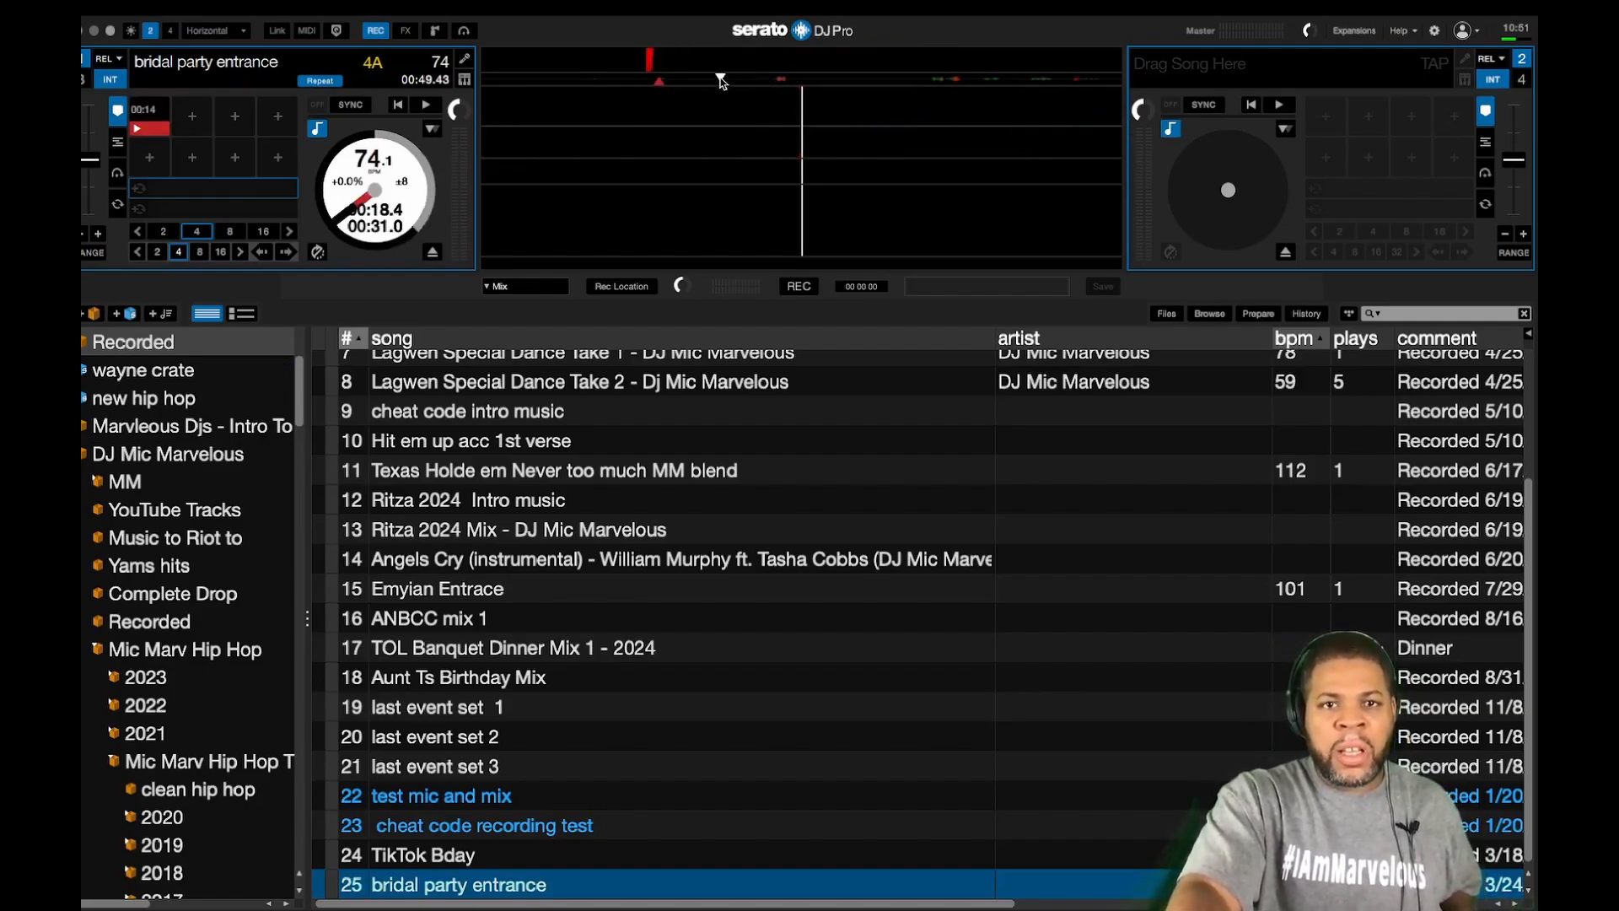
{"action": "left_click", "coordinate": [762, 79]}
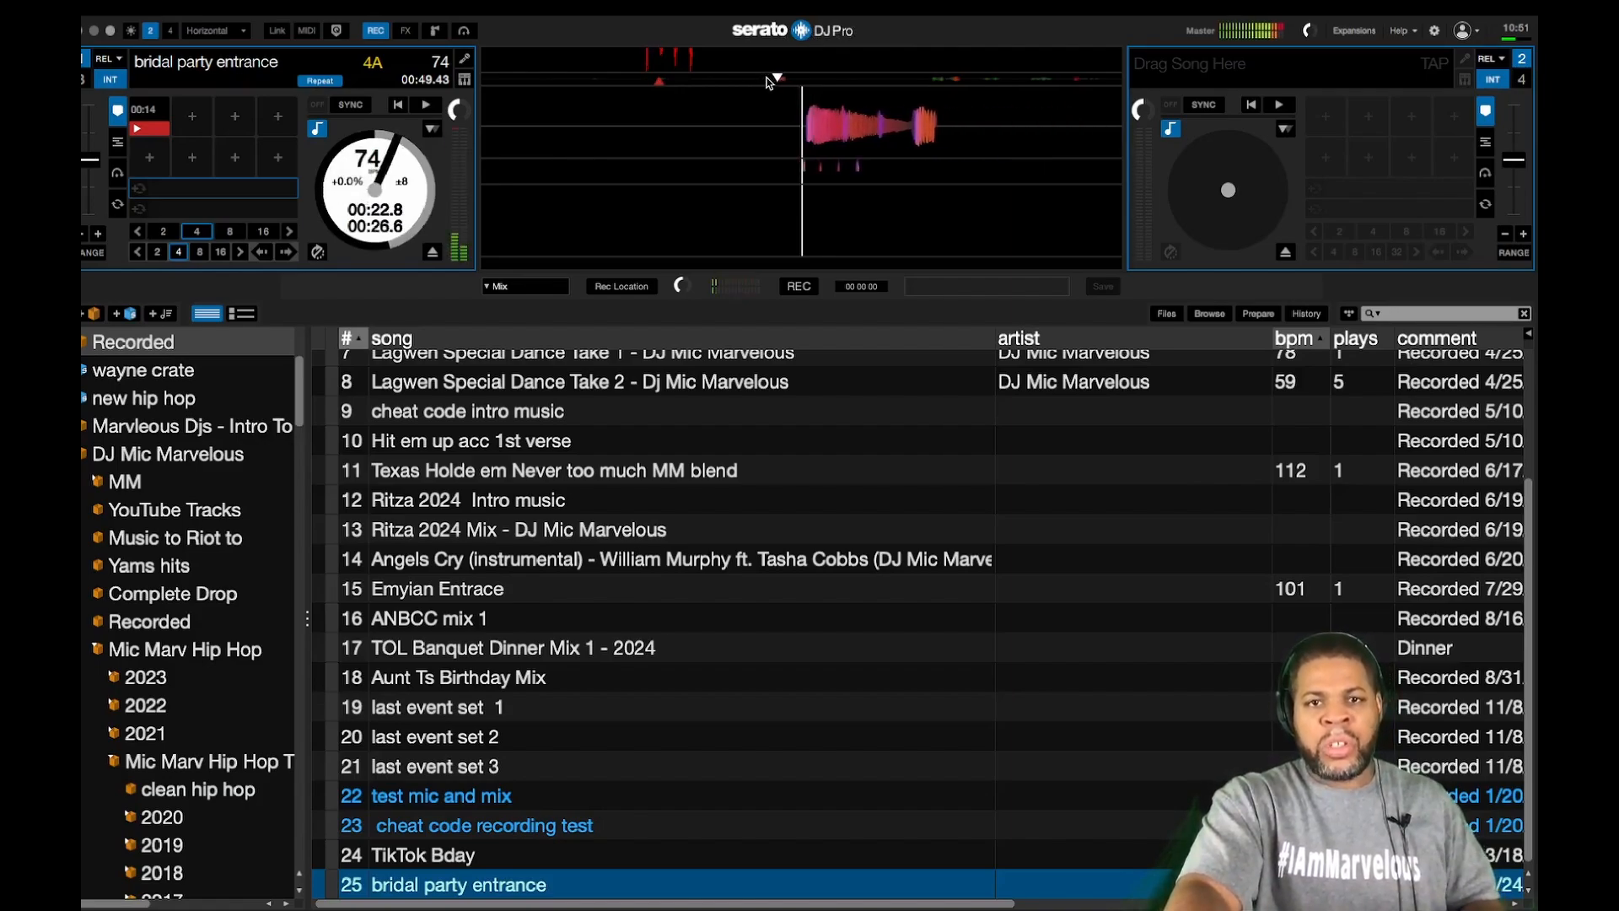
{"action": "key", "text": "2"}
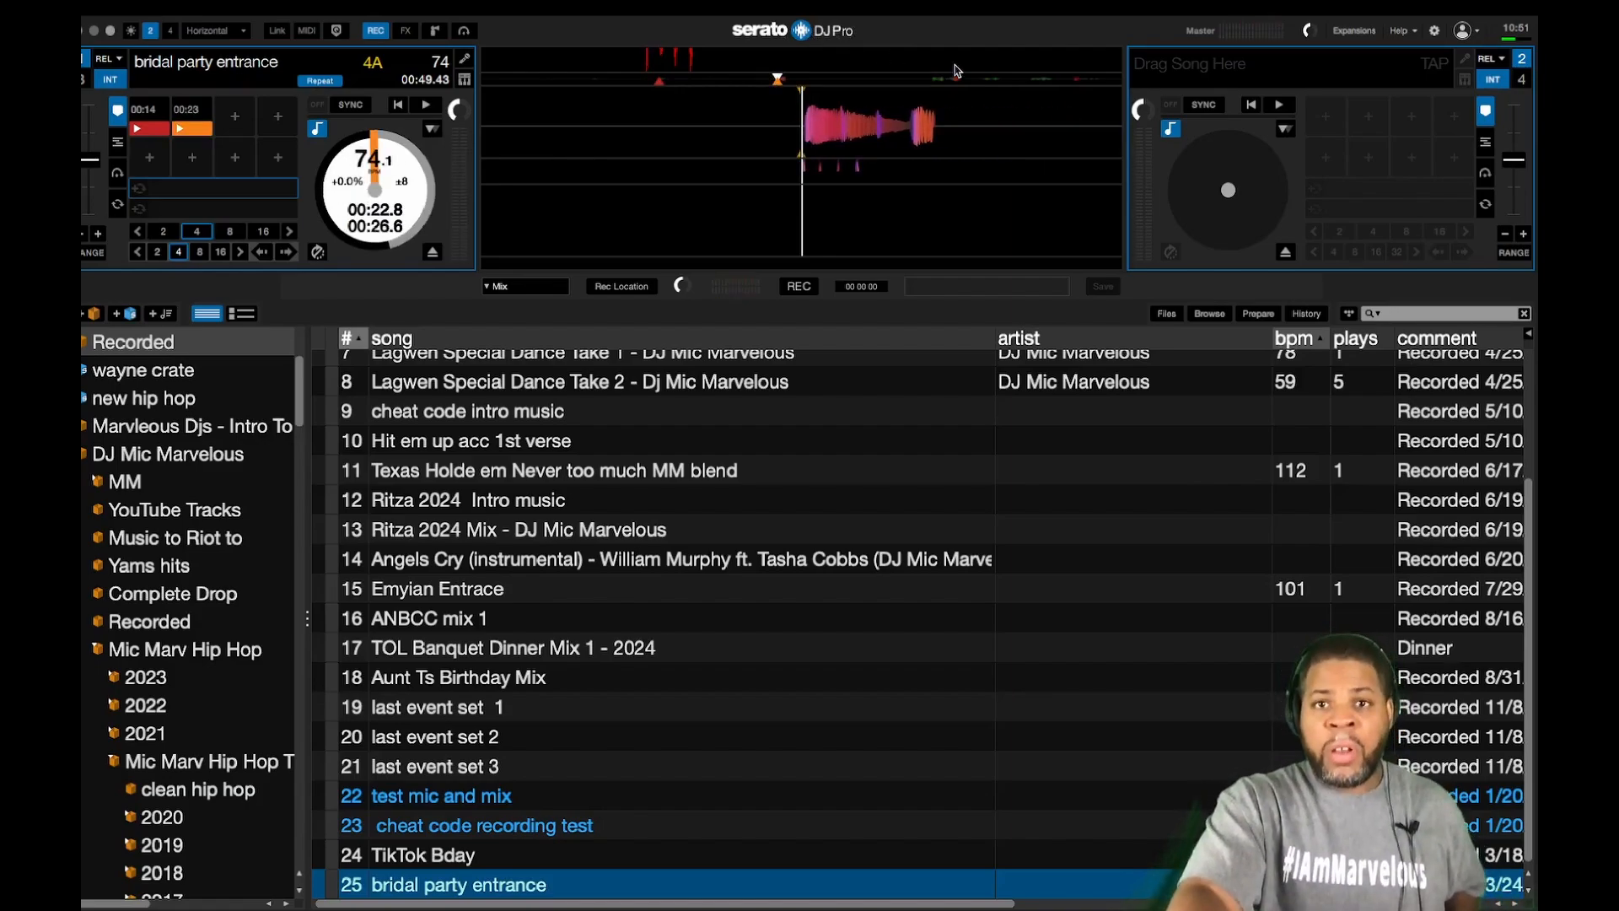
Step: Set hot cues 3 to 6 at 00:35, 00:39, 00:42 and 00:46
{"action": "left_click", "coordinate": [931, 80]}
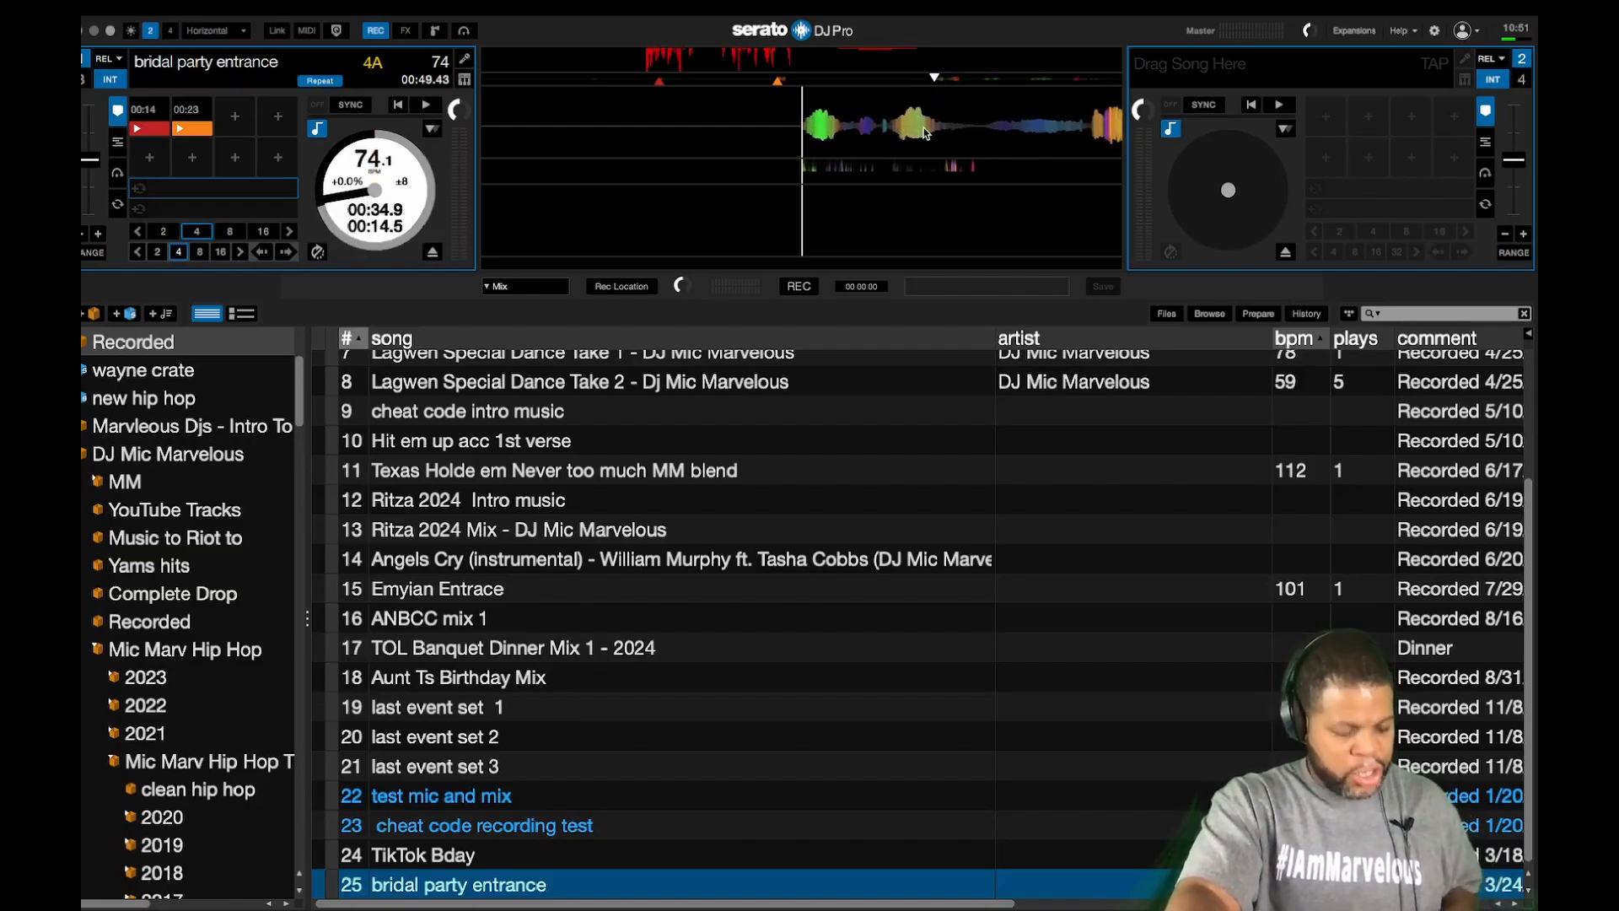
{"action": "key", "text": "3"}
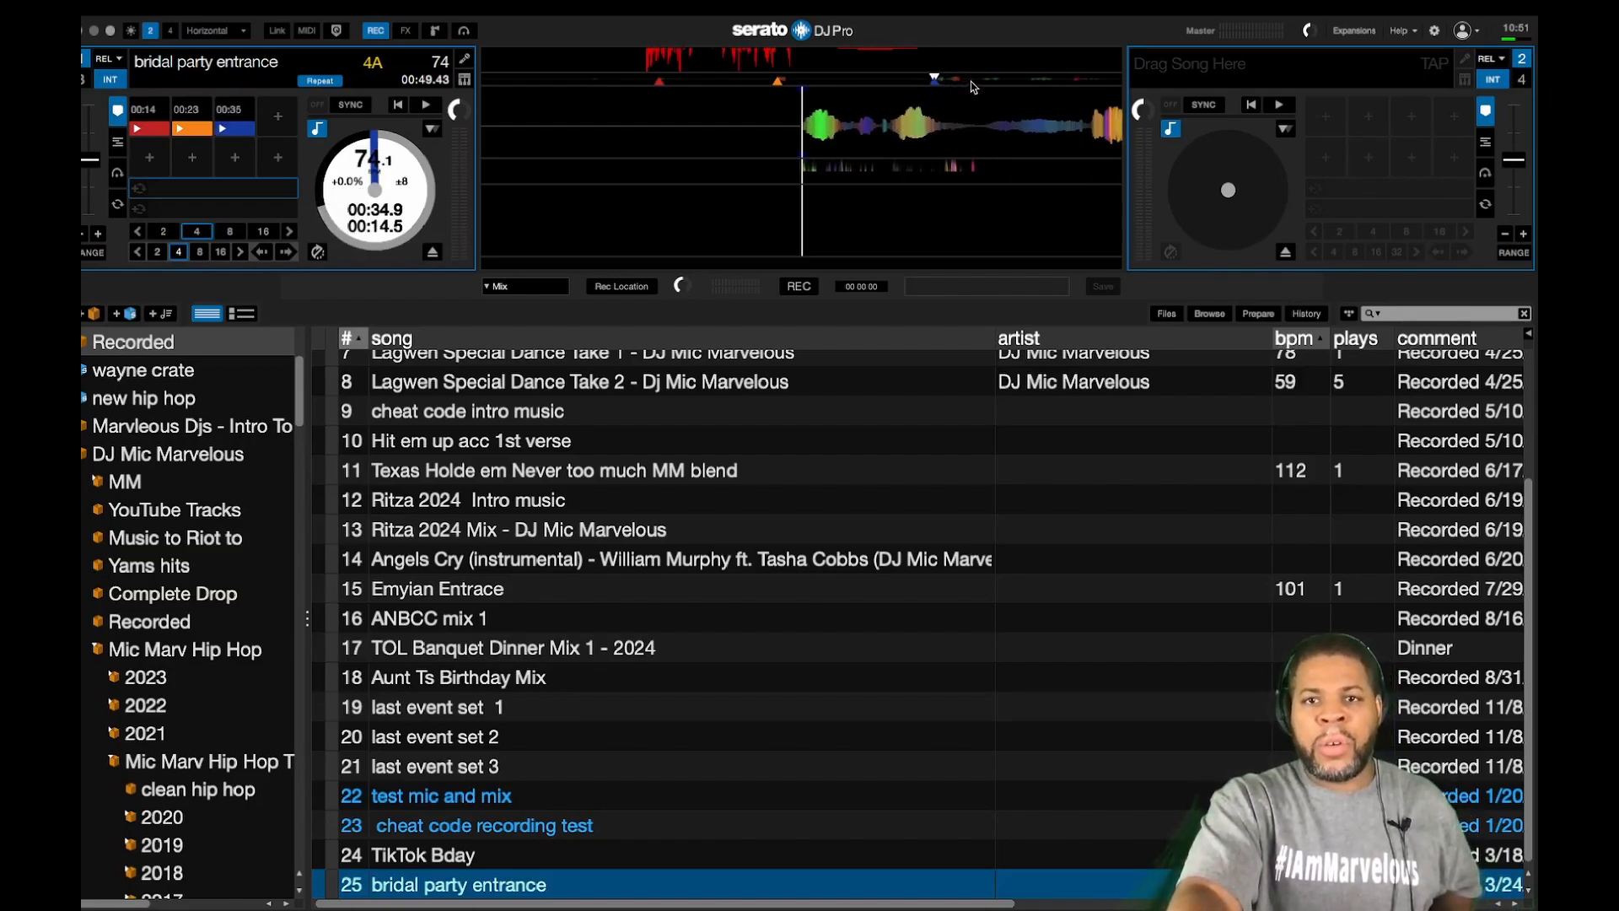
{"action": "left_click", "coordinate": [974, 82]}
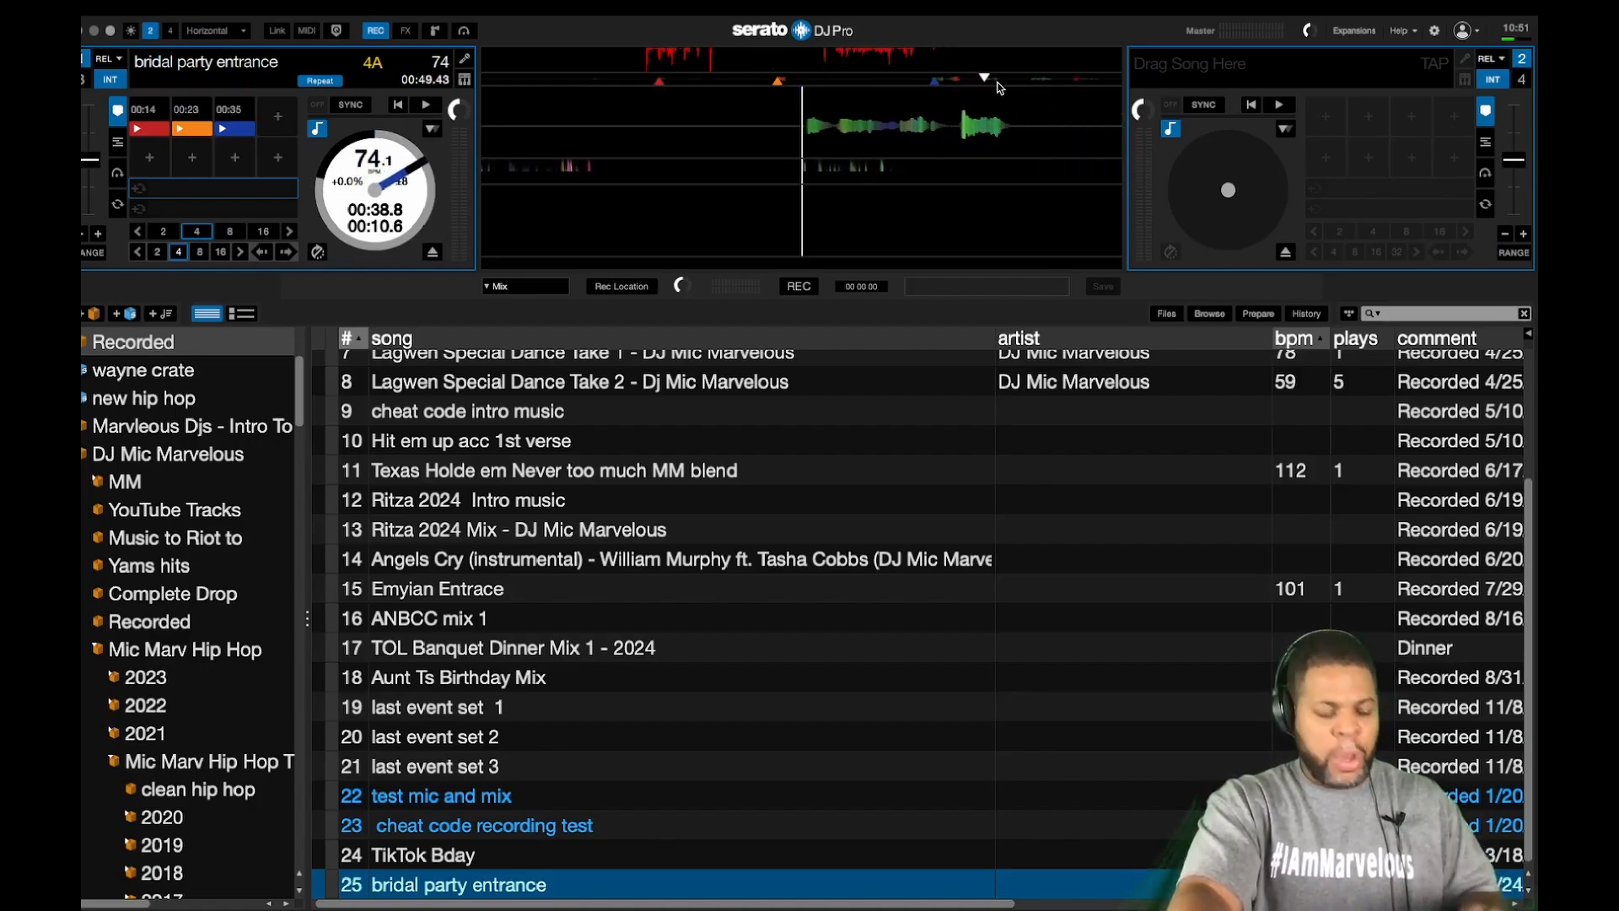
{"action": "key", "text": "4"}
{"action": "left_click", "coordinate": [1025, 81]}
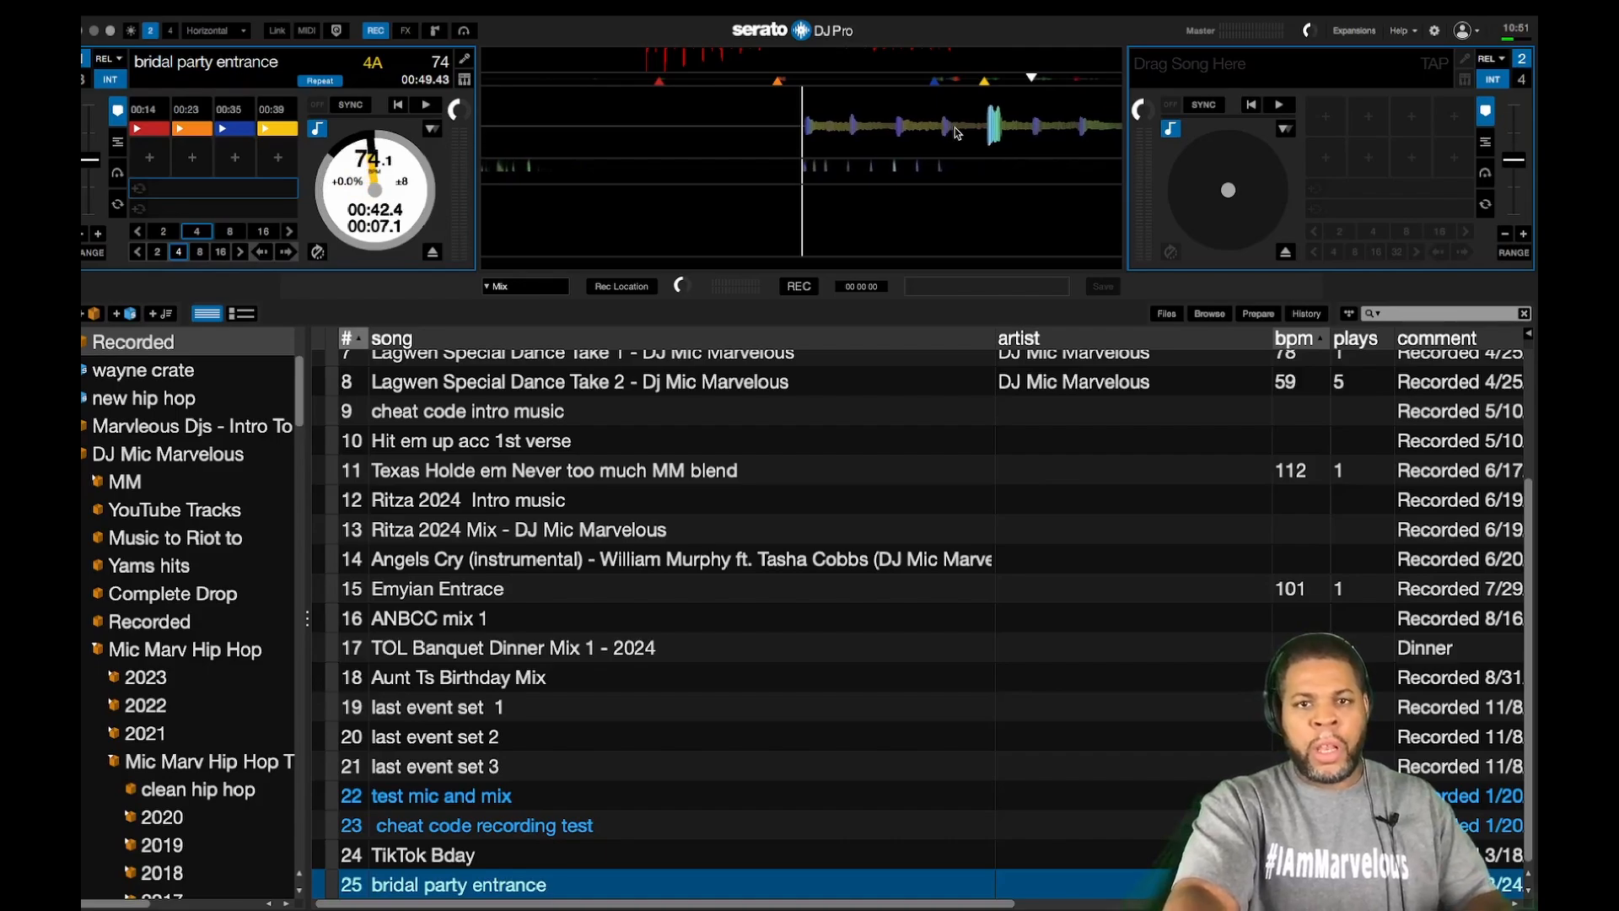
{"action": "key", "text": "5"}
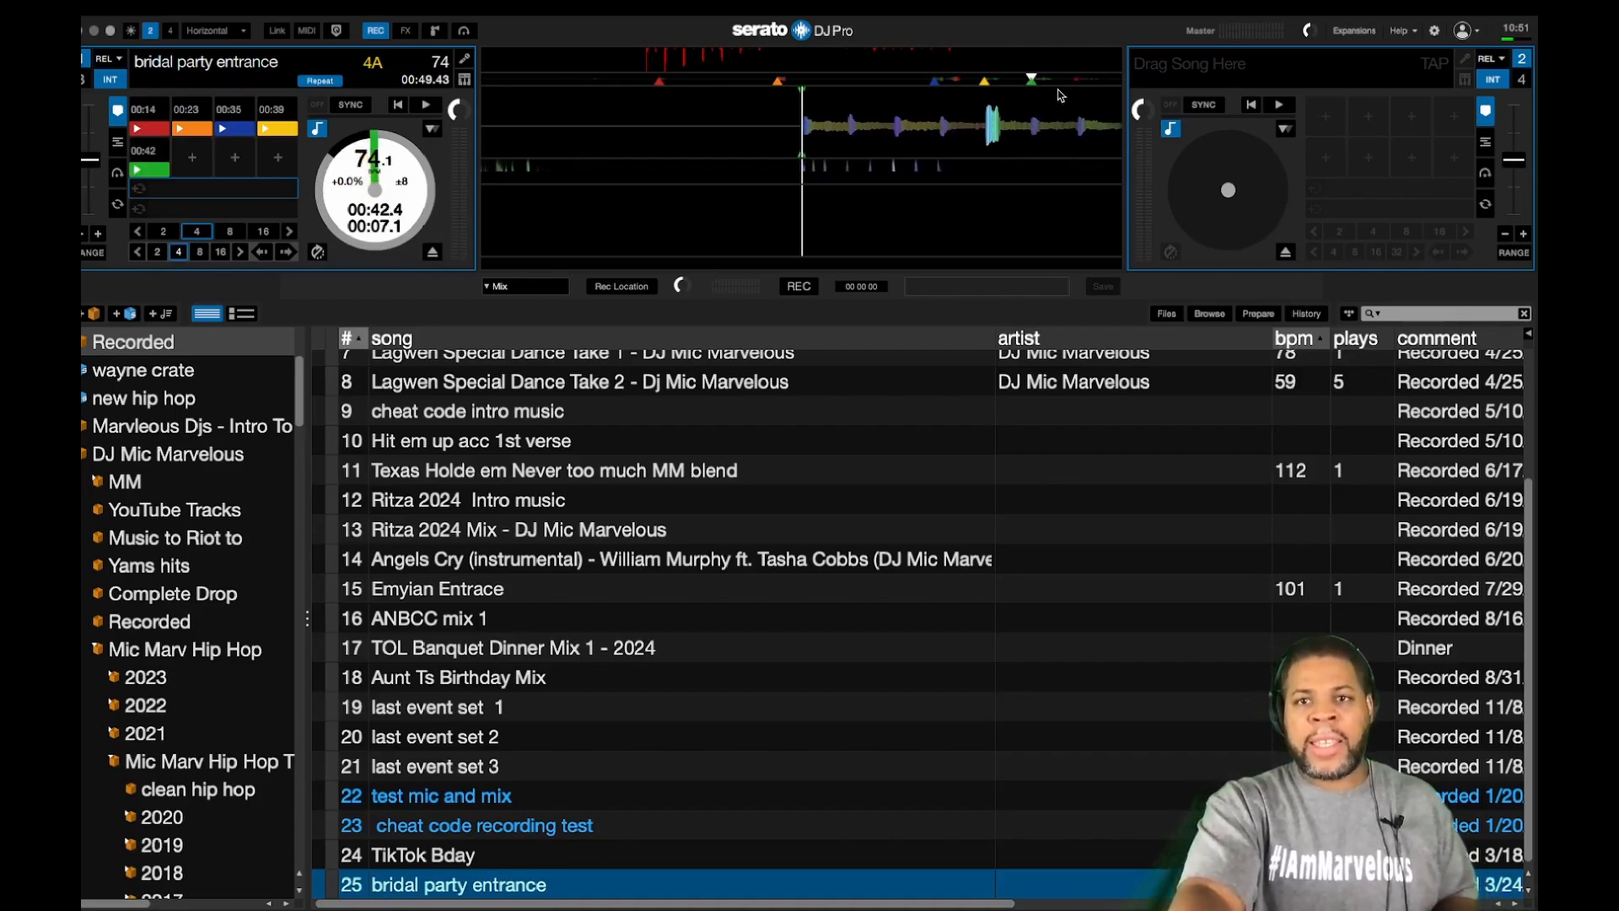
{"action": "left_click", "coordinate": [1069, 83]}
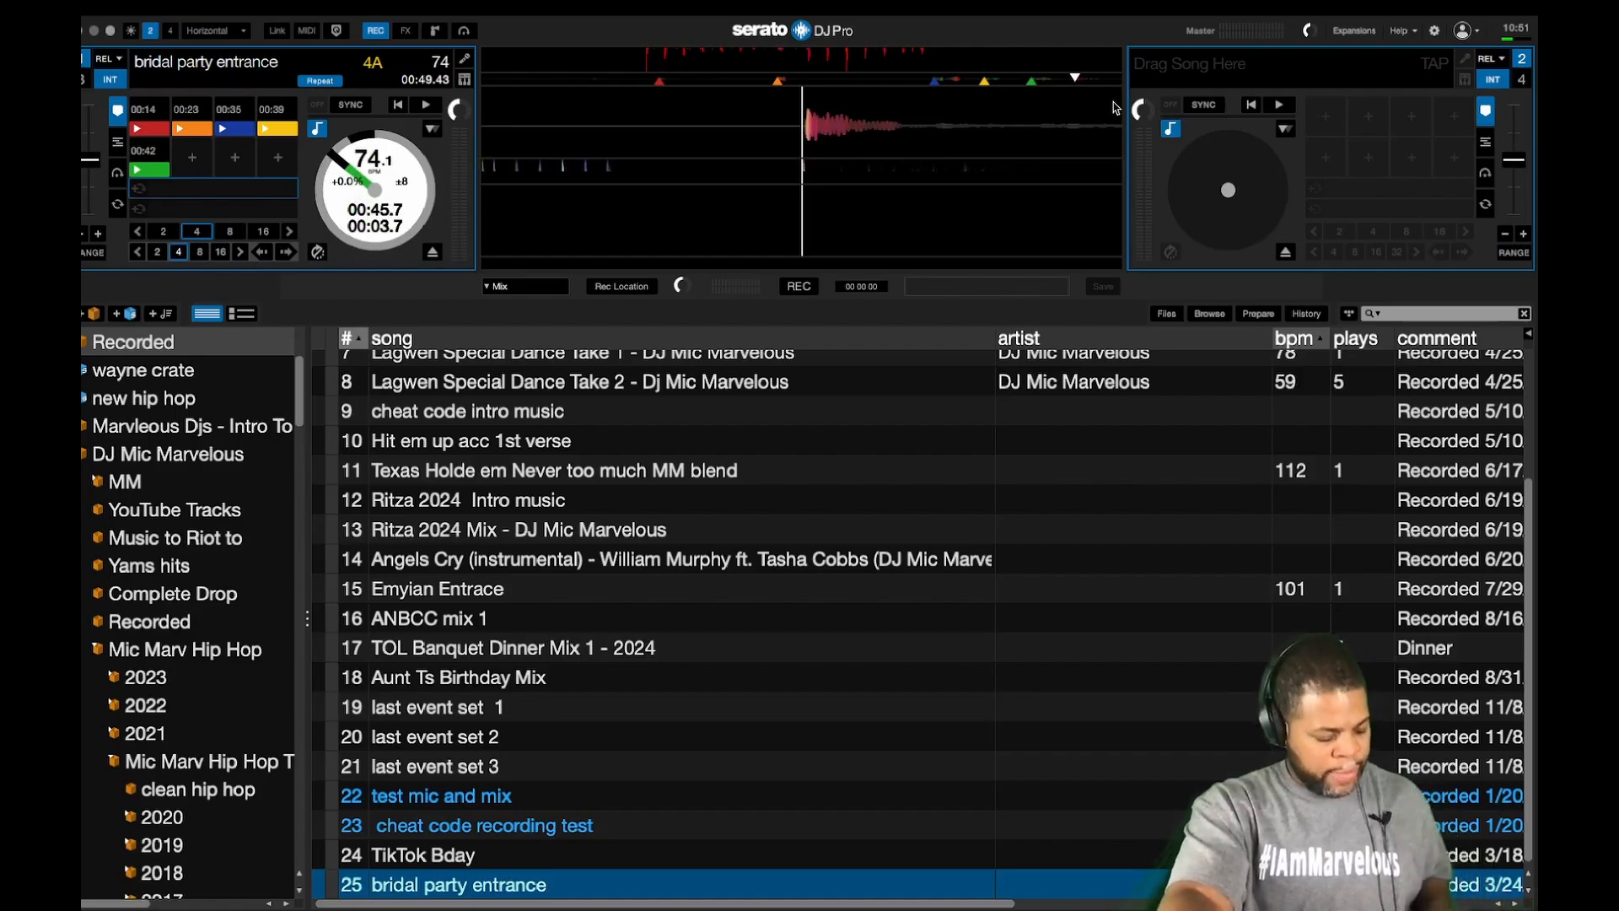
{"action": "key", "text": "ctrl+6"}
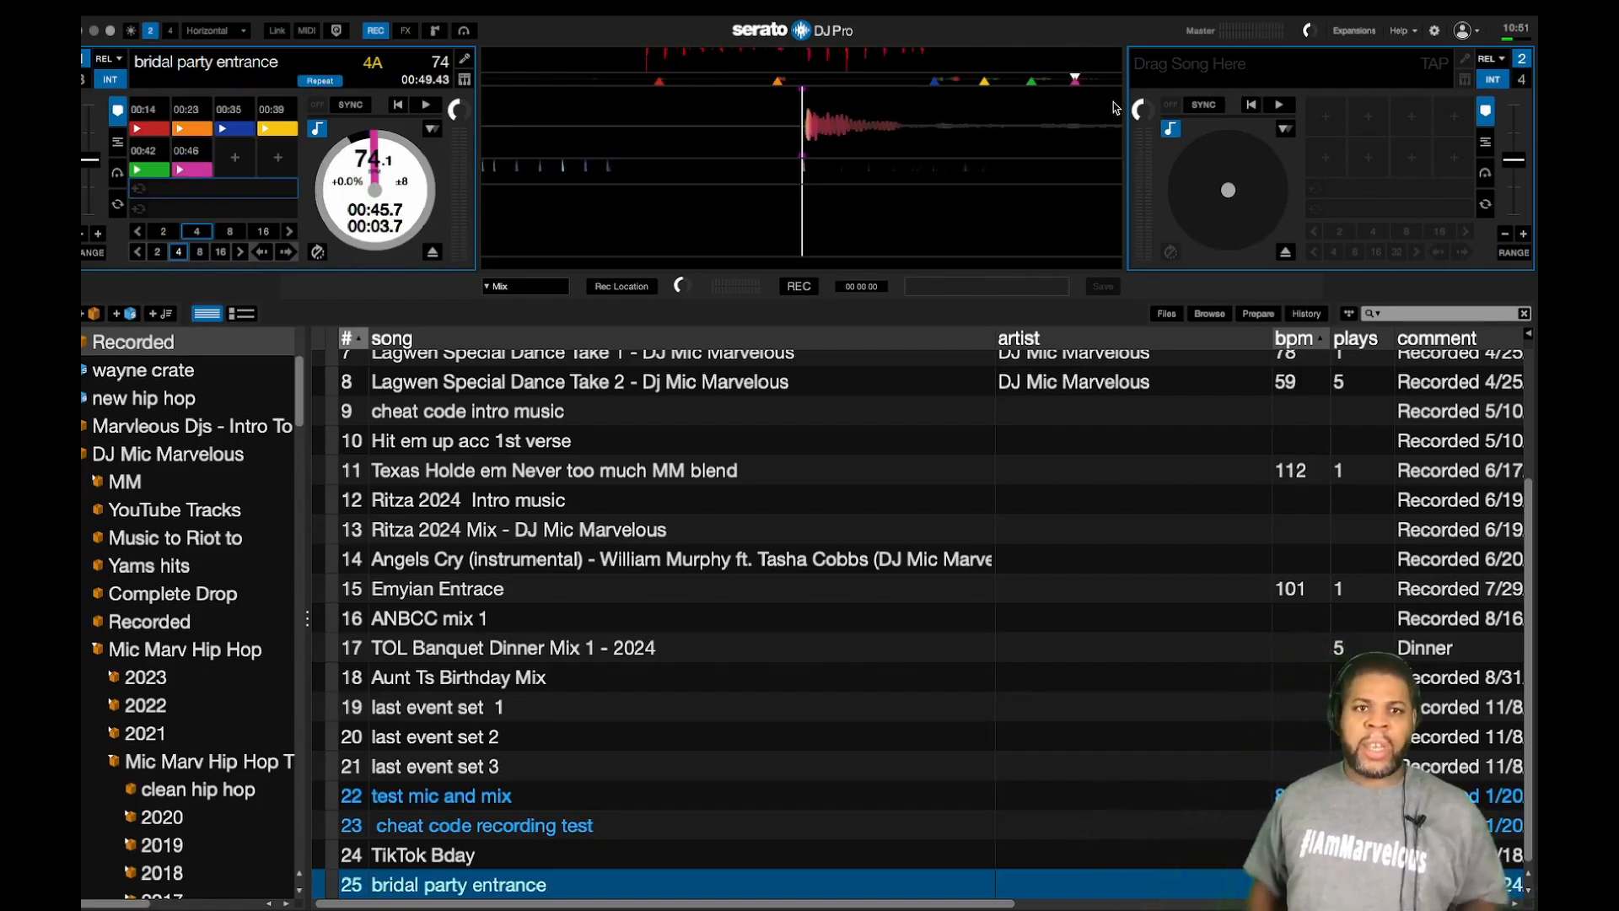